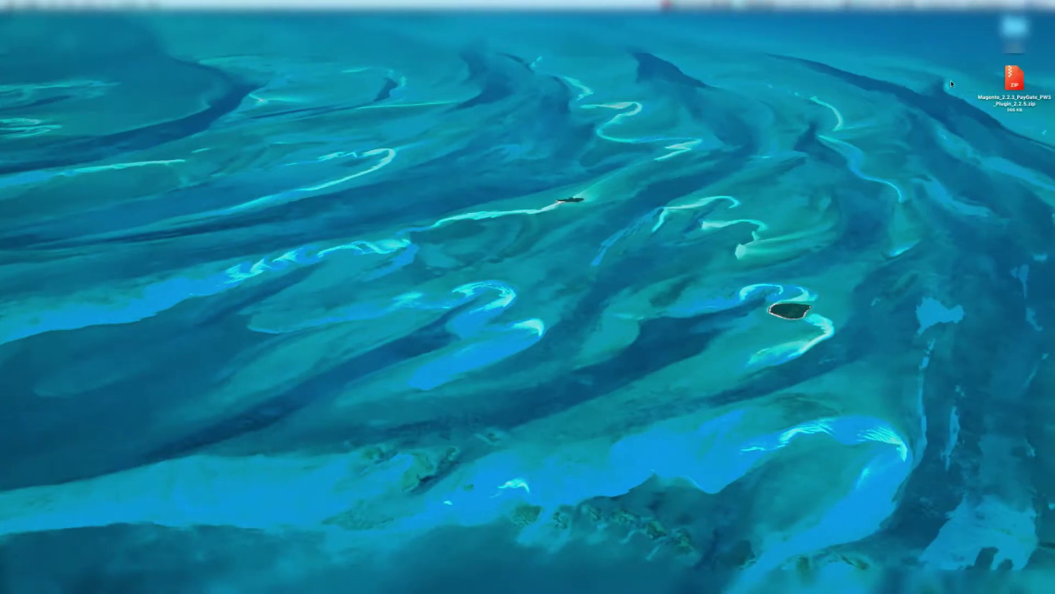
# Extract the PayGate plugin zip, browse the Paygate folder, and open Setup_Instructions.pdf in Preview.
pyautogui.click(1020, 82)
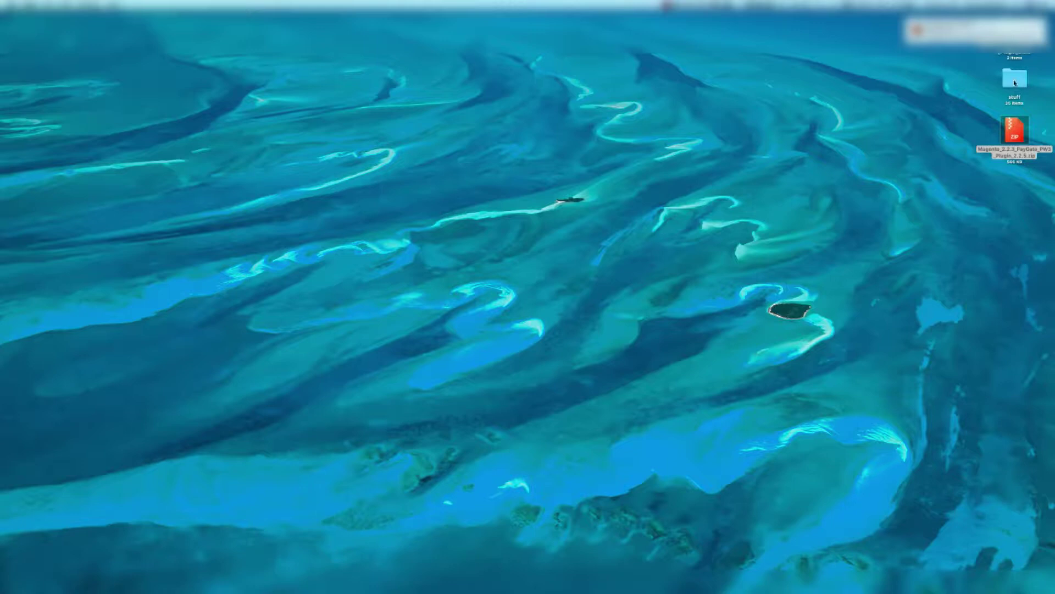
pyautogui.doubleClick(1014, 52)
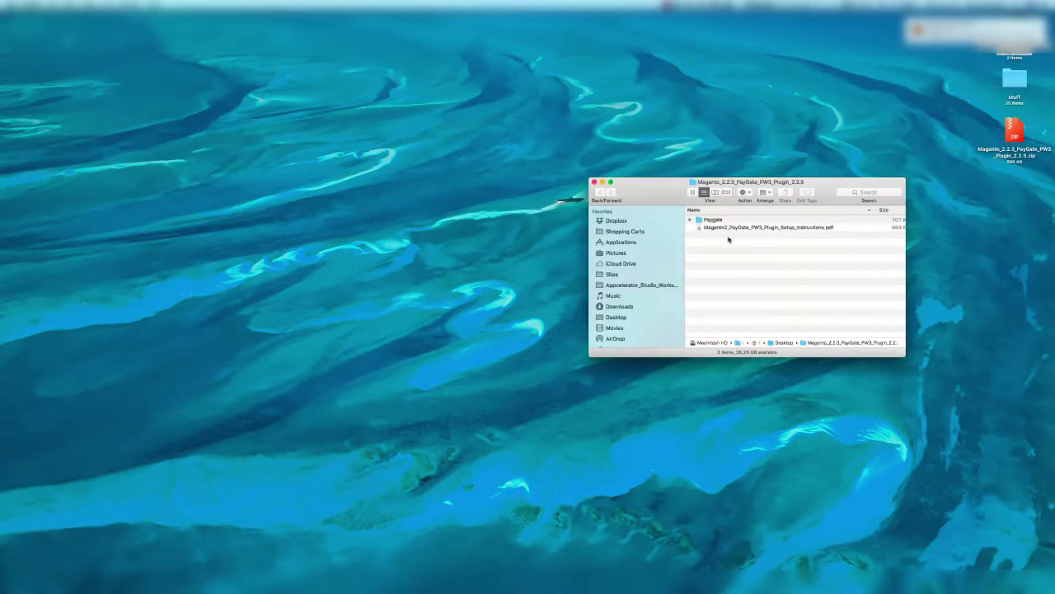
pyautogui.click(751, 231)
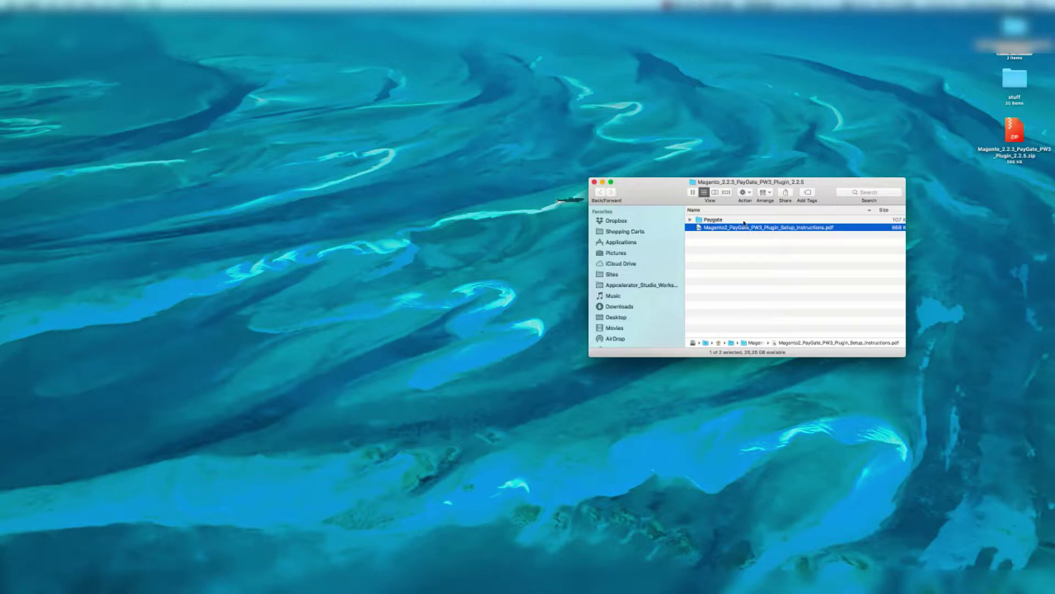
pyautogui.click(745, 221)
pyautogui.click(690, 220)
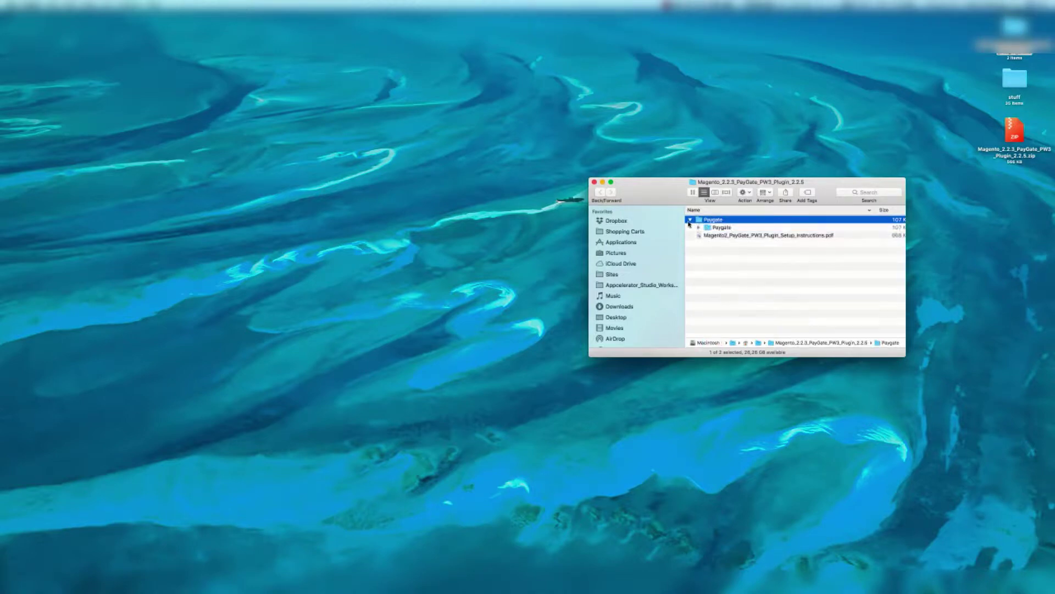
pyautogui.click(698, 227)
pyautogui.click(689, 220)
pyautogui.doubleClick(709, 227)
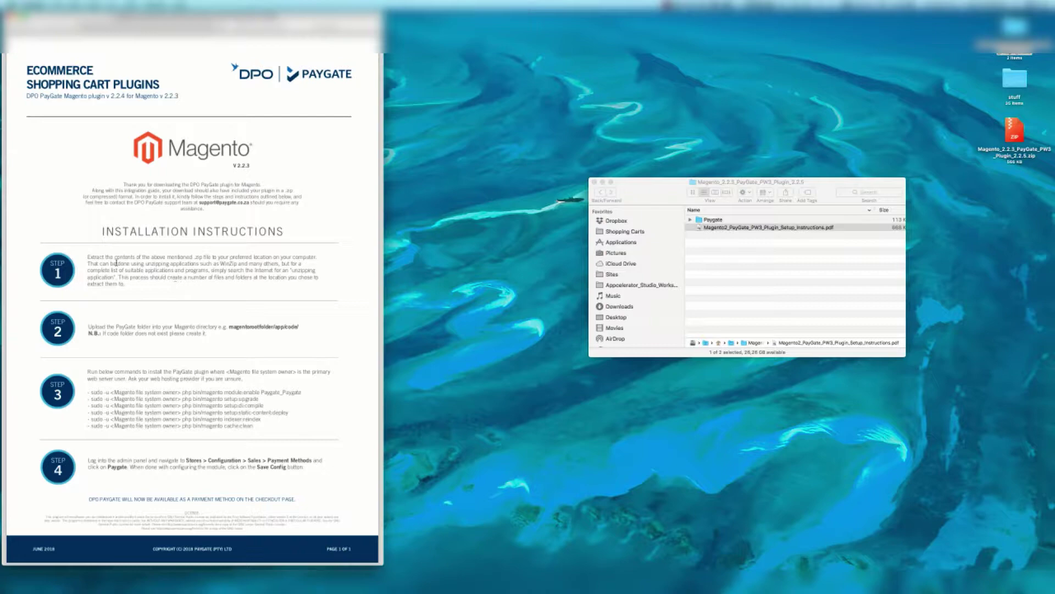
pyautogui.moveTo(89, 256); pyautogui.dragTo(150, 285)
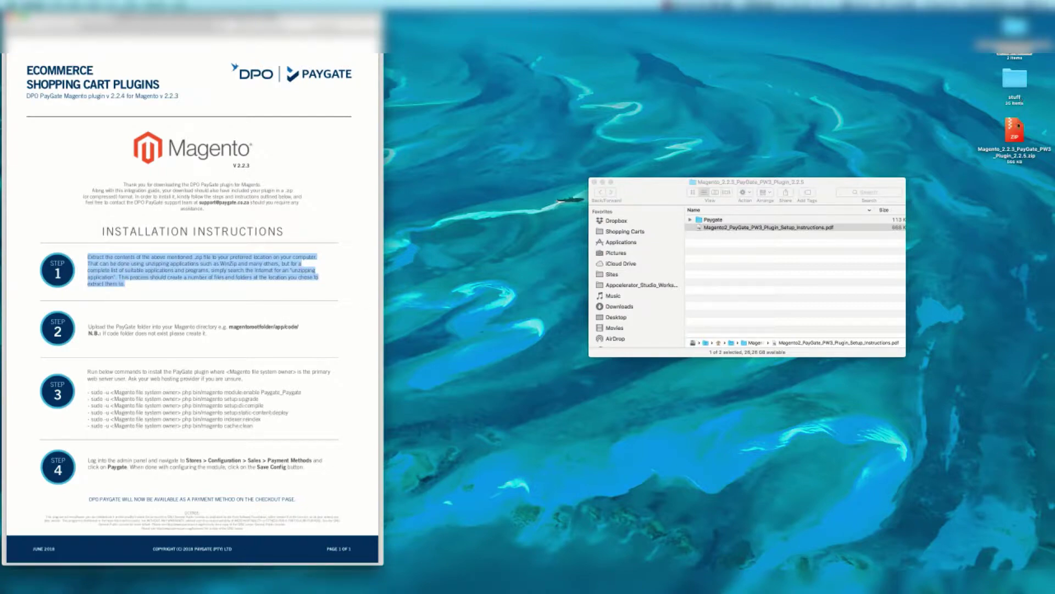
pyautogui.click(1017, 125)
pyautogui.click(717, 306)
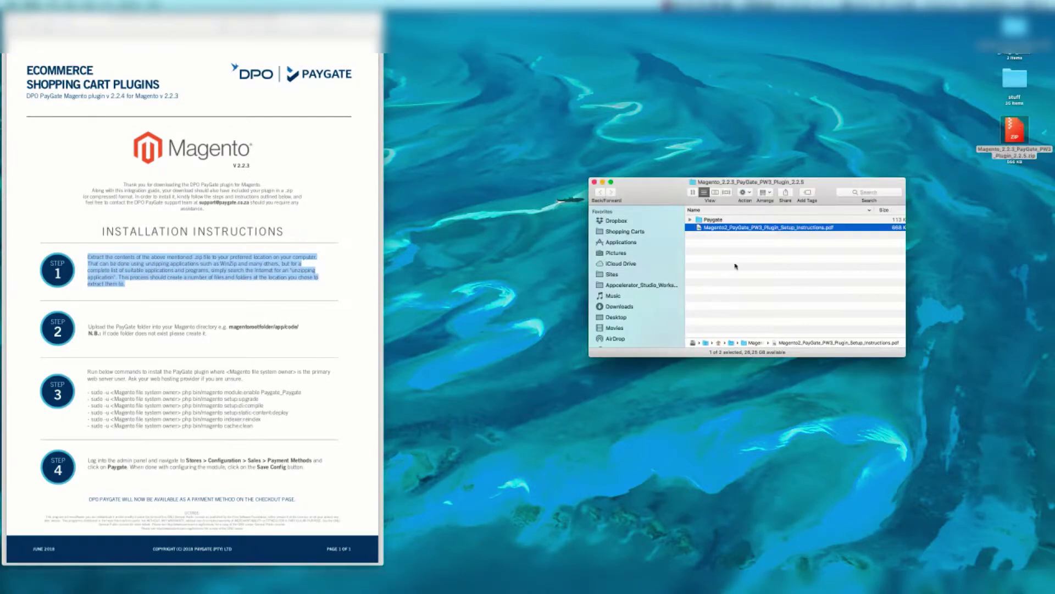
pyautogui.click(260, 332)
pyautogui.click(242, 286)
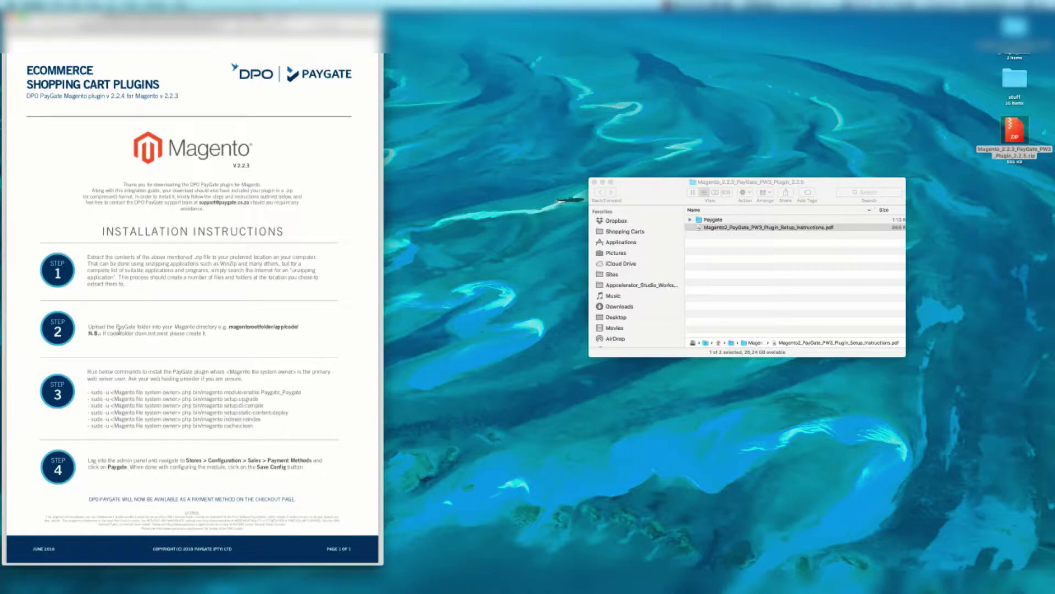
pyautogui.click(778, 229)
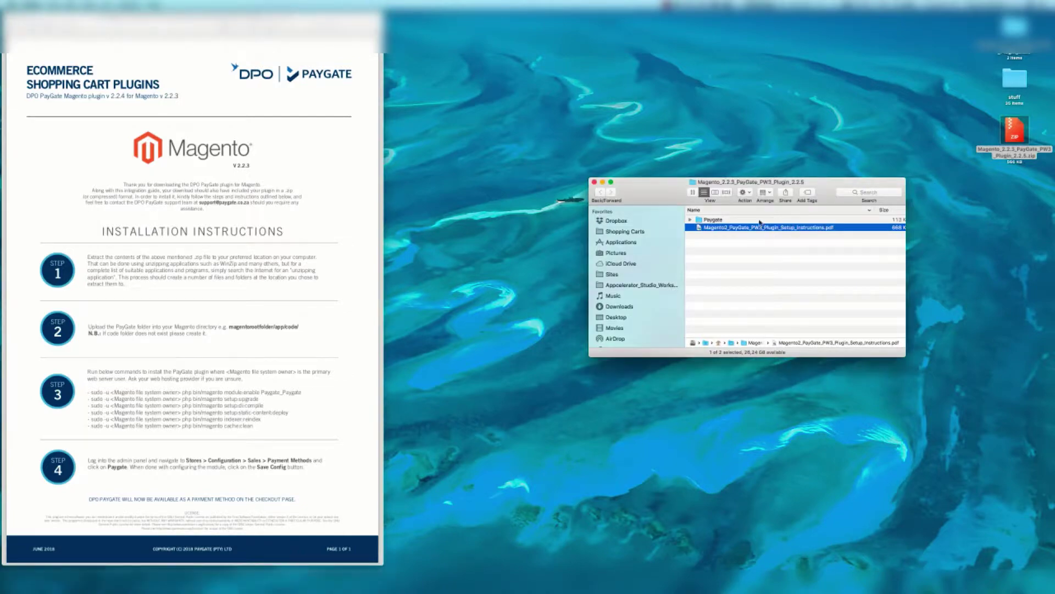
pyautogui.click(760, 220)
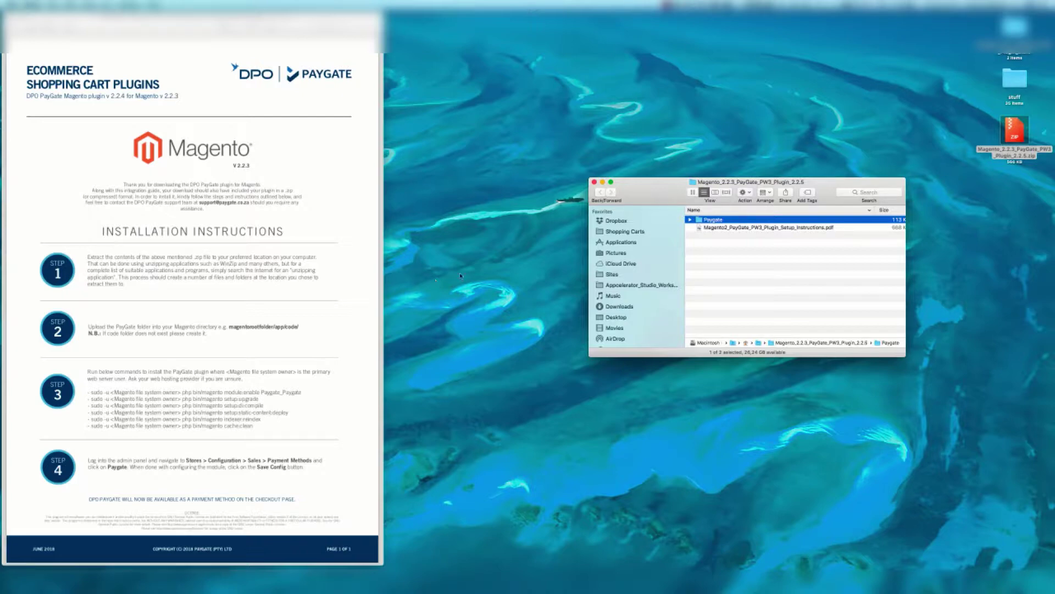
# Move focus away from the extracted plugin folder in Finder.
pyautogui.click(501, 284)
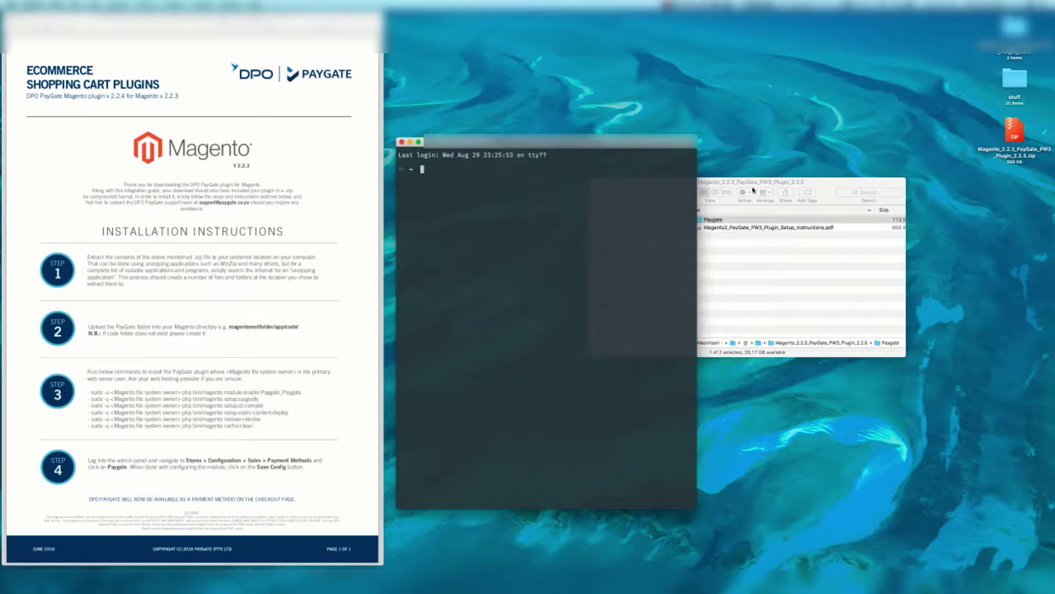
# Move the extracted plugin folder window to the lower right of the screen.
pyautogui.click(753, 189)
pyautogui.moveTo(753, 190); pyautogui.dragTo(877, 291)
pyautogui.click(590, 185)
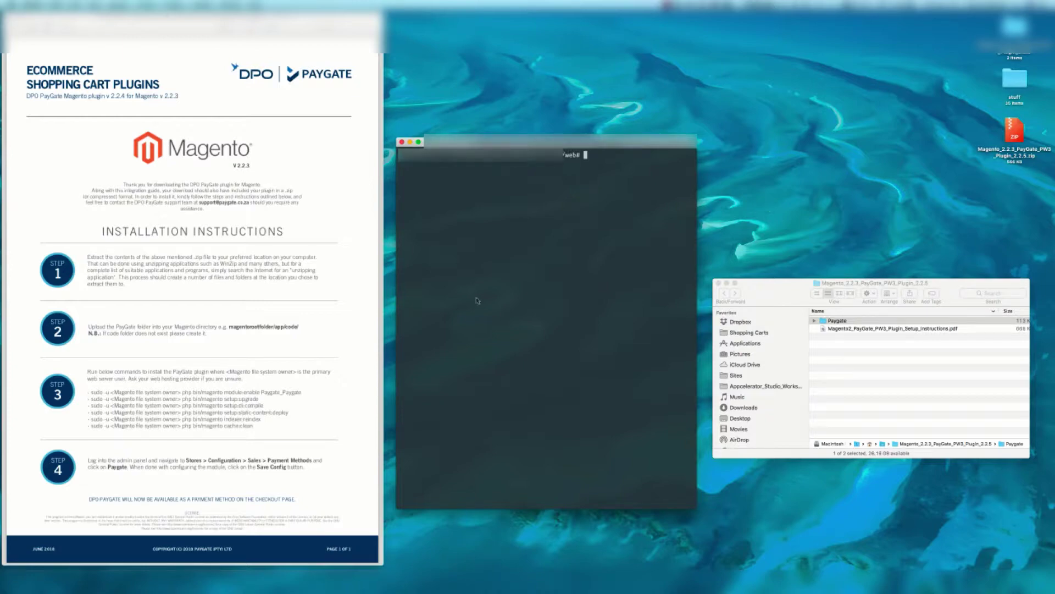
# Check the first Step 3 command in the installation instructions before returning to the terminal.
pyautogui.click(236, 394)
pyautogui.tripleClick(239, 394)
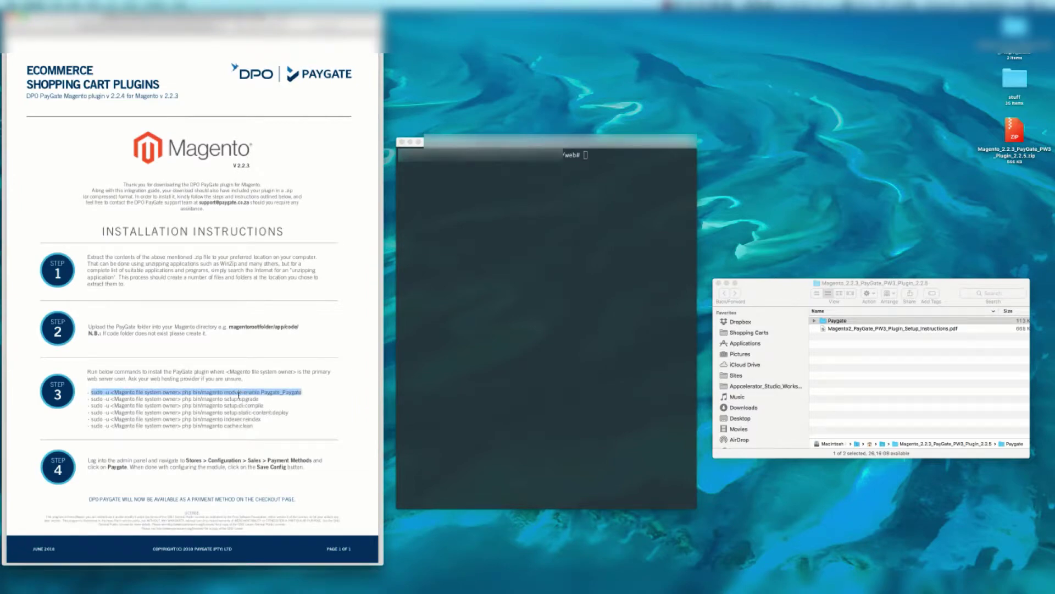
pyautogui.click(124, 381)
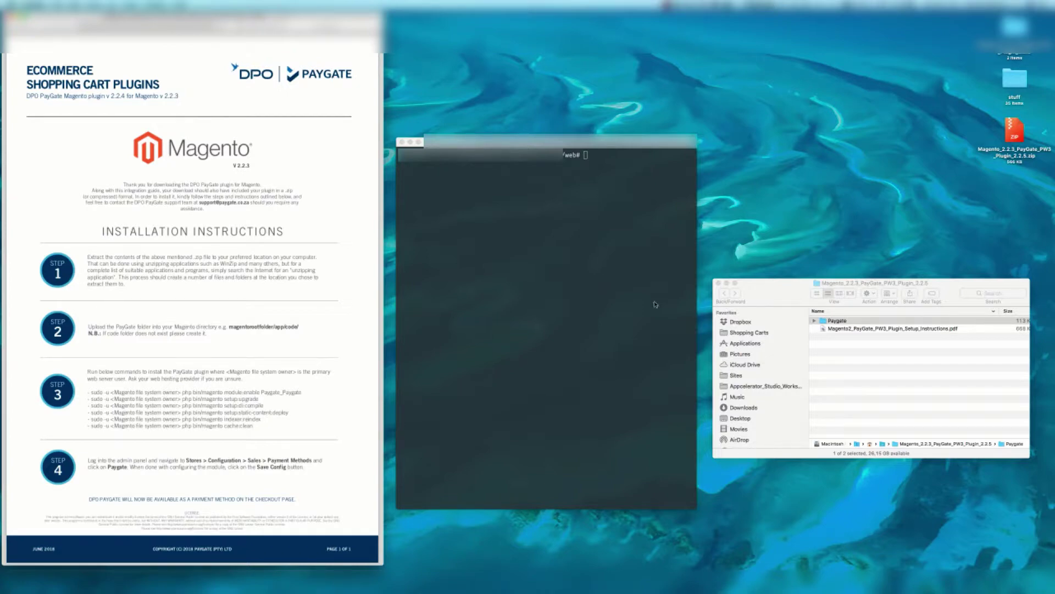
pyautogui.click(621, 314)
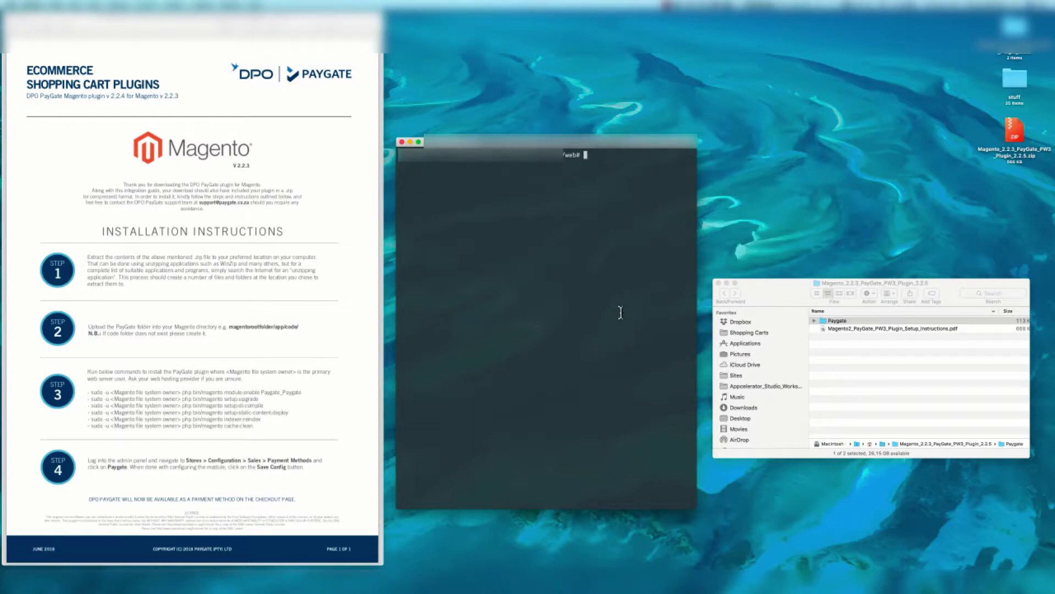
# List the Magento root with ls -la, begin a 'sudo -u web52' prefix, and widen the terminal.
pyautogui.write('ls -la')
pyautogui.press('Return')
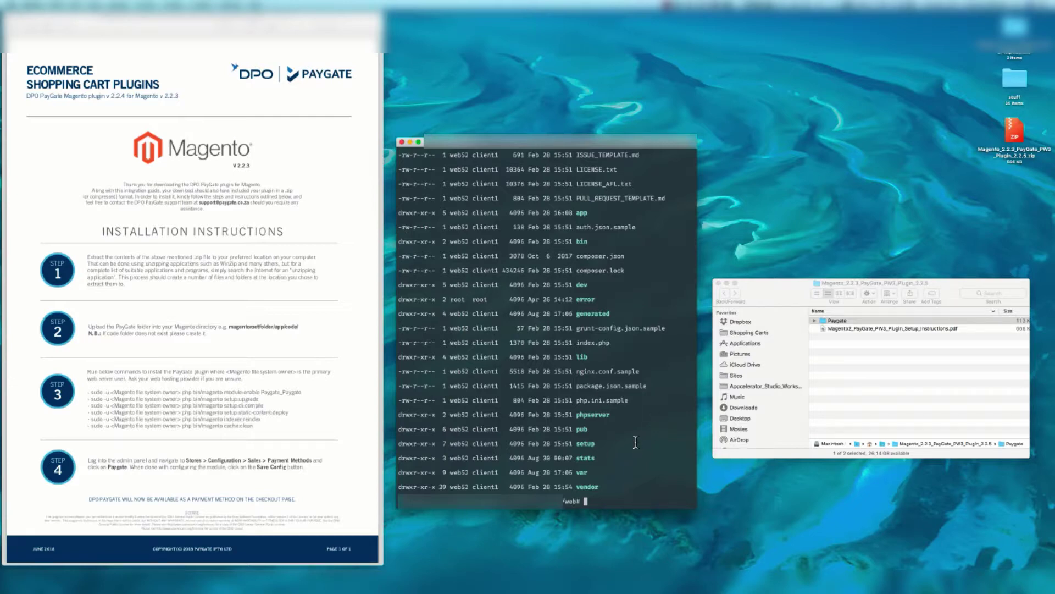
pyautogui.write('sudo -u web52')
pyautogui.moveTo(697, 412); pyautogui.dragTo(834, 412)
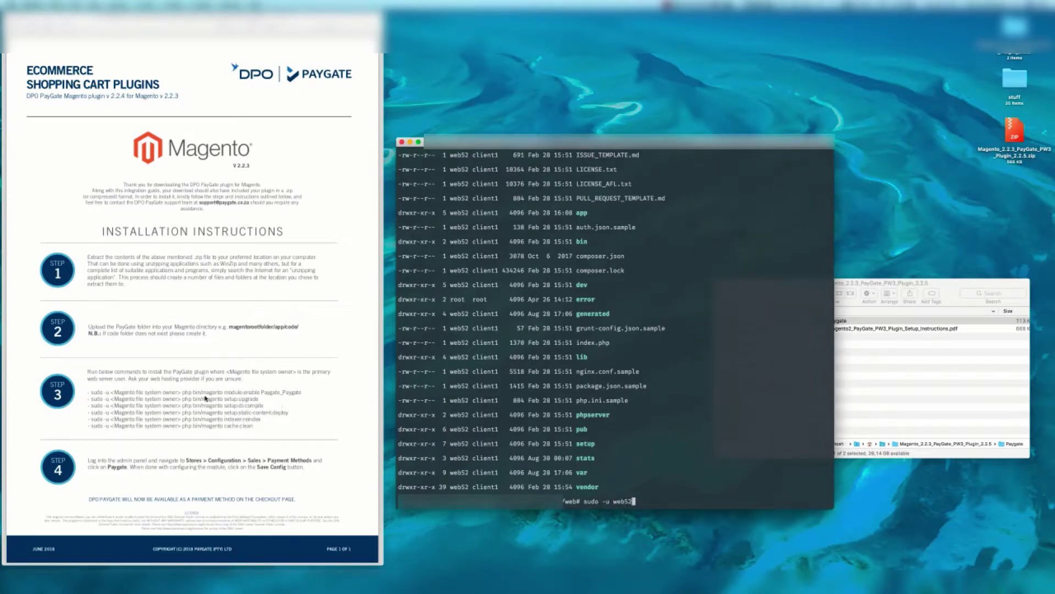
# Copy 'php bin/magento module:enable Paygate_Paygate' from the PDF and run it after the sudo prefix.
pyautogui.click(185, 394)
pyautogui.moveTo(183, 392); pyautogui.dragTo(305, 392)
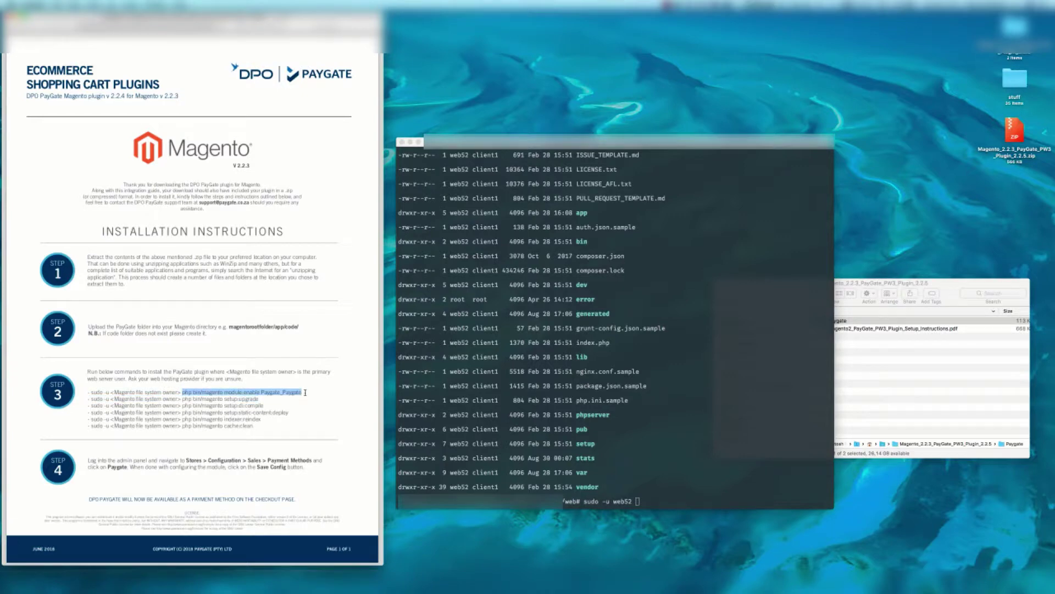
pyautogui.press('super+c')
pyautogui.click(762, 448)
pyautogui.press('super+v')
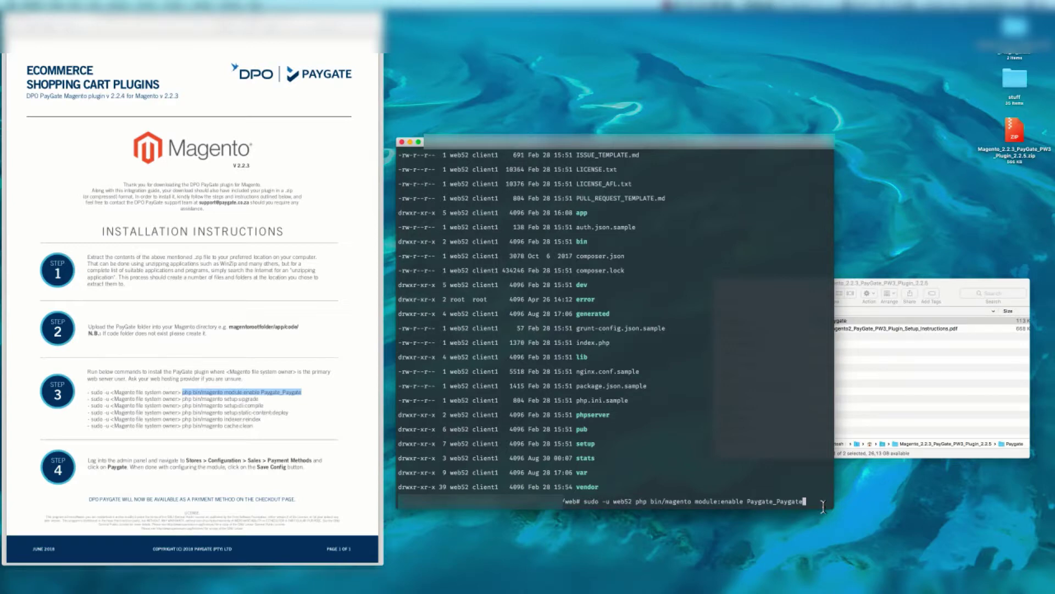
pyautogui.press('Return')
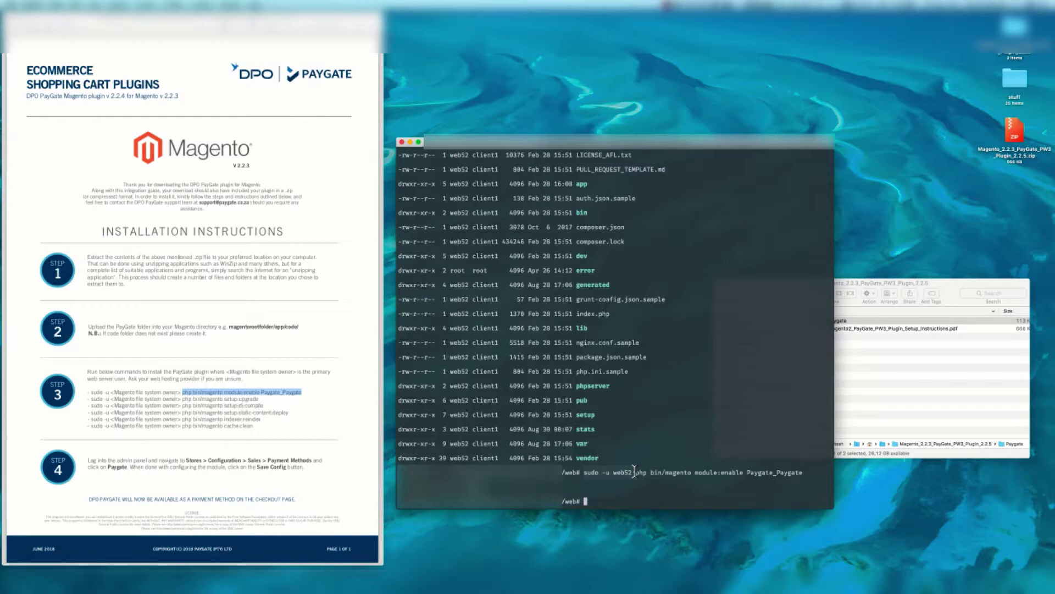
# Run 'sudo -u web52 php bin/magento setup:upgrade' and review the module list in its output.
pyautogui.write('sudo -u web52')
pyautogui.click(228, 440)
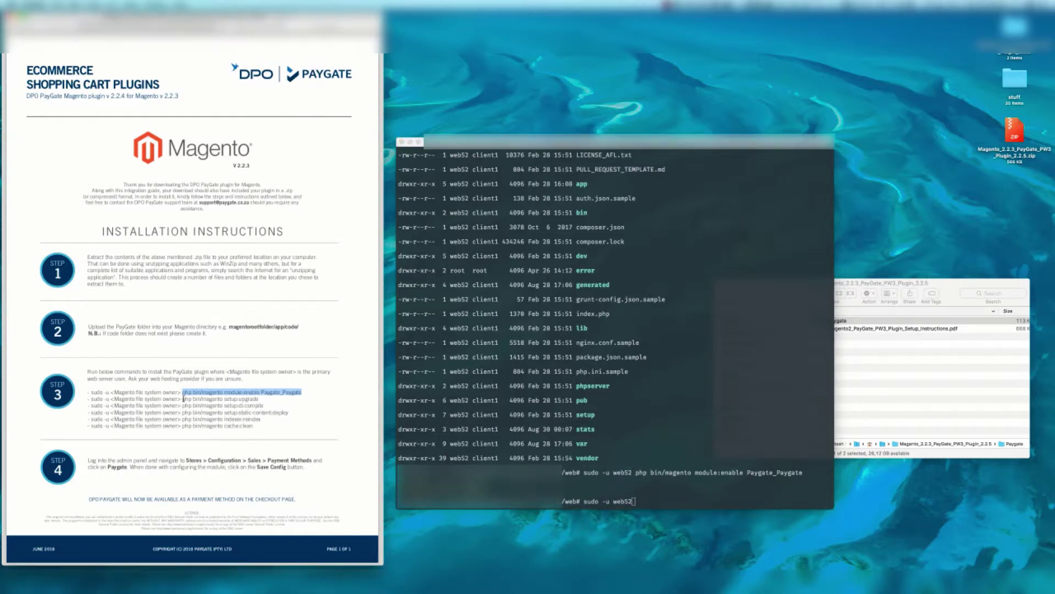
pyautogui.moveTo(182, 399); pyautogui.dragTo(273, 399)
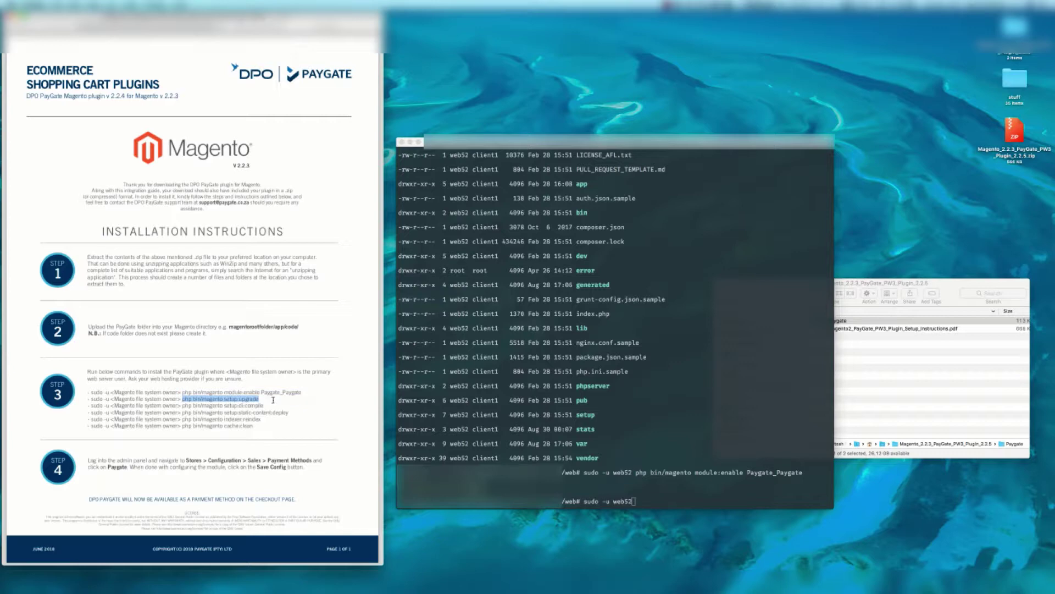
pyautogui.click(670, 440)
pyautogui.press('super+v')
pyautogui.press('Return')
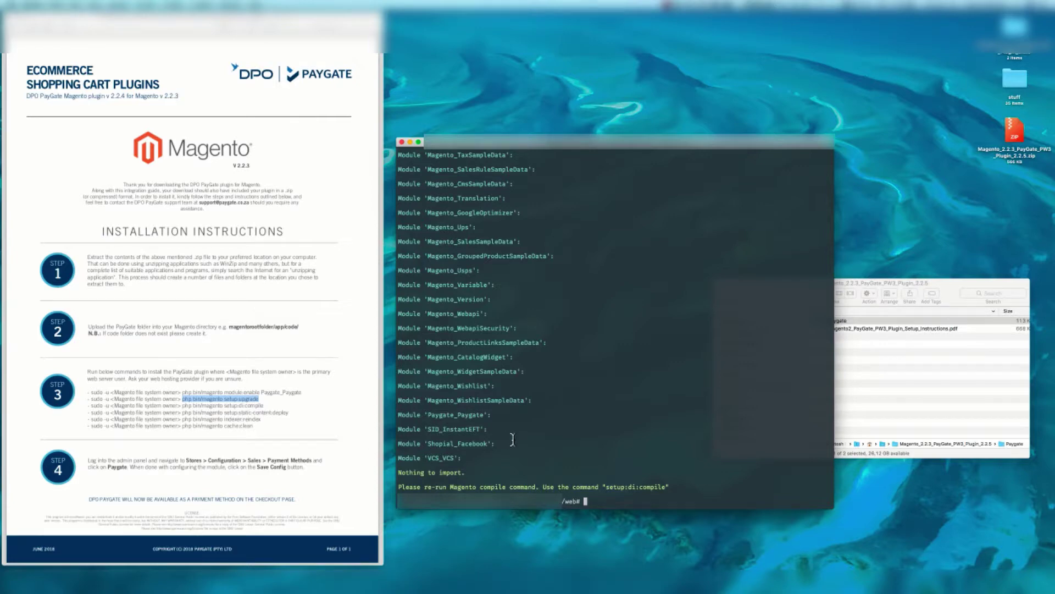
pyautogui.scroll(5, 510, 438)
pyautogui.scroll(-5, 522, 429)
pyautogui.write('sudo -u web52')
# Copy and run 'php bin/magento setup:di:compile' as web52 until it reports success.
pyautogui.click(195, 410)
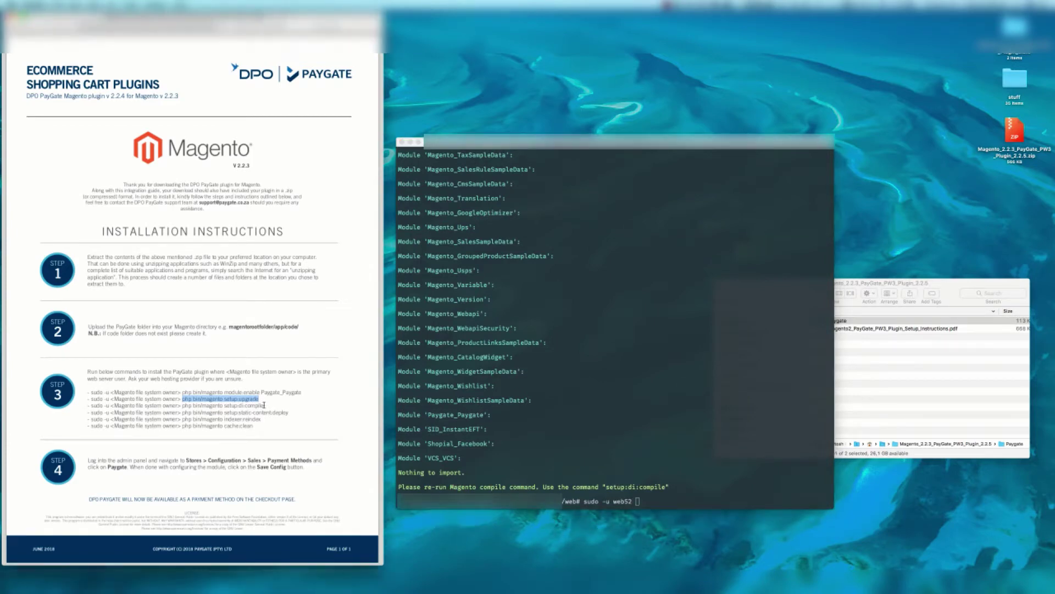
pyautogui.moveTo(265, 405); pyautogui.dragTo(180, 406)
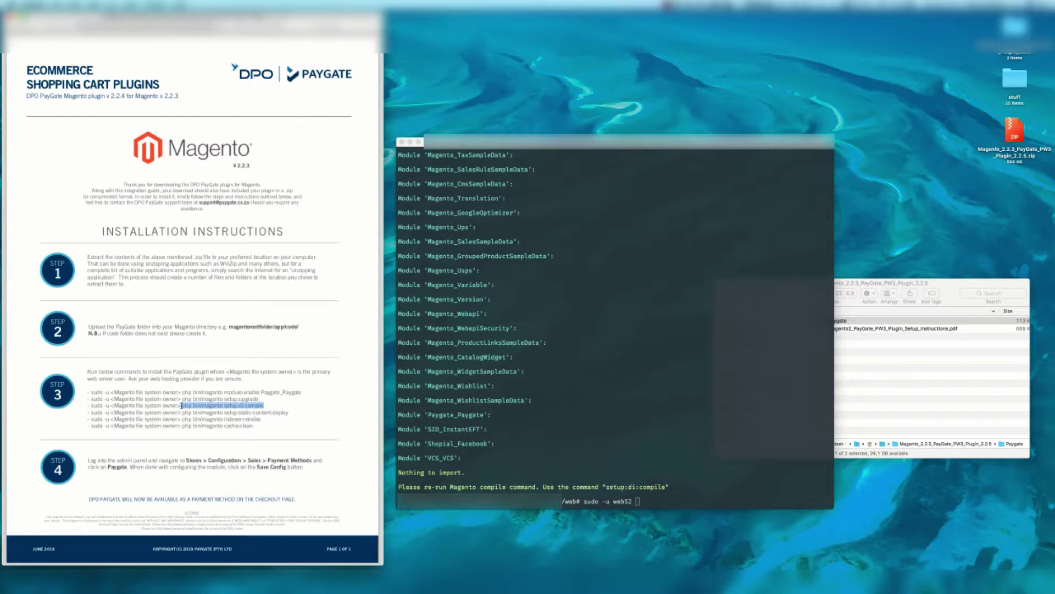
pyautogui.press('super+c')
pyautogui.press('super+Tab')
pyautogui.press('super+v')
pyautogui.press('Return')
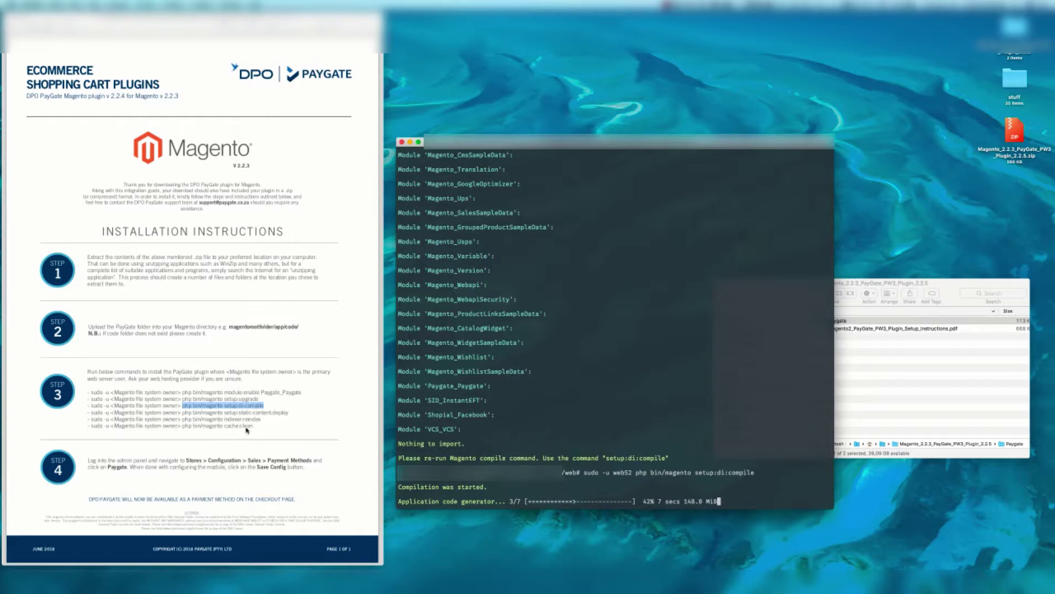
pyautogui.click(113, 430)
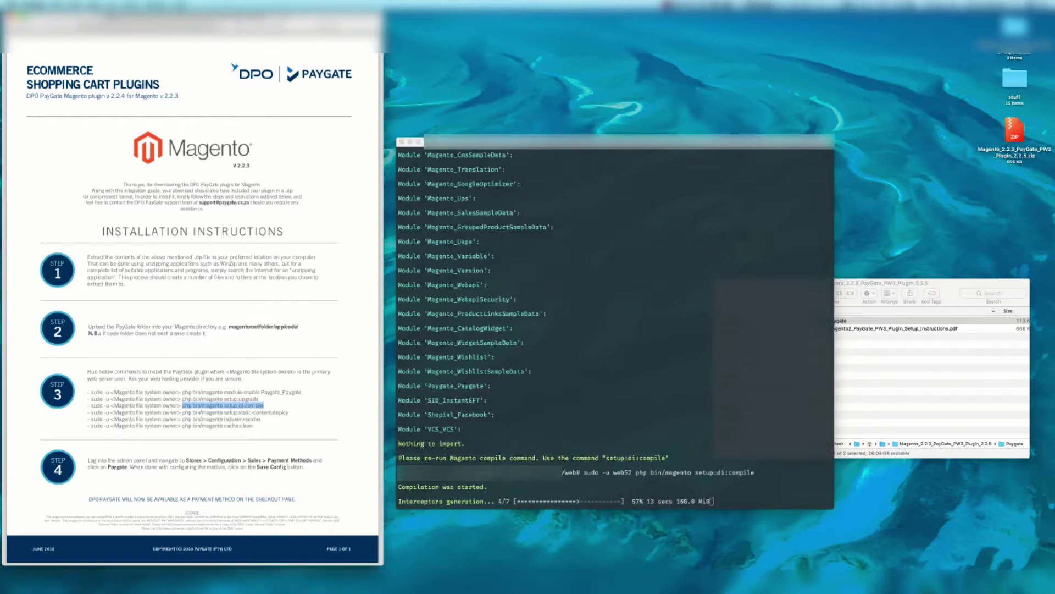
pyautogui.click(623, 473)
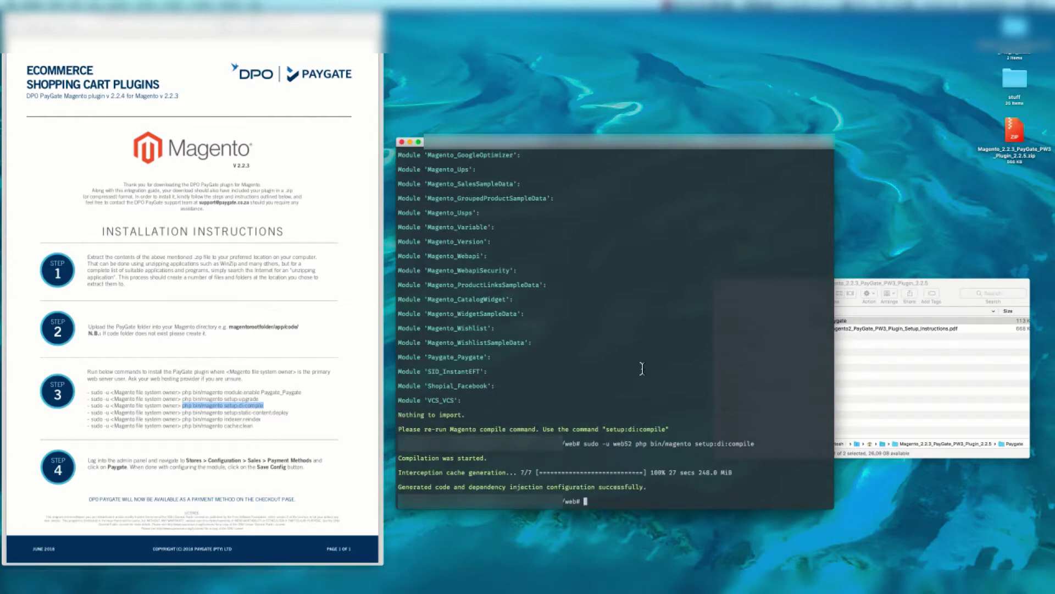
# Run 'sudo -u web52 php bin/magento cache:clean' to clean Magento's cache types.
pyautogui.write('sudo -u web52')
pyautogui.moveTo(182, 426); pyautogui.dragTo(254, 426)
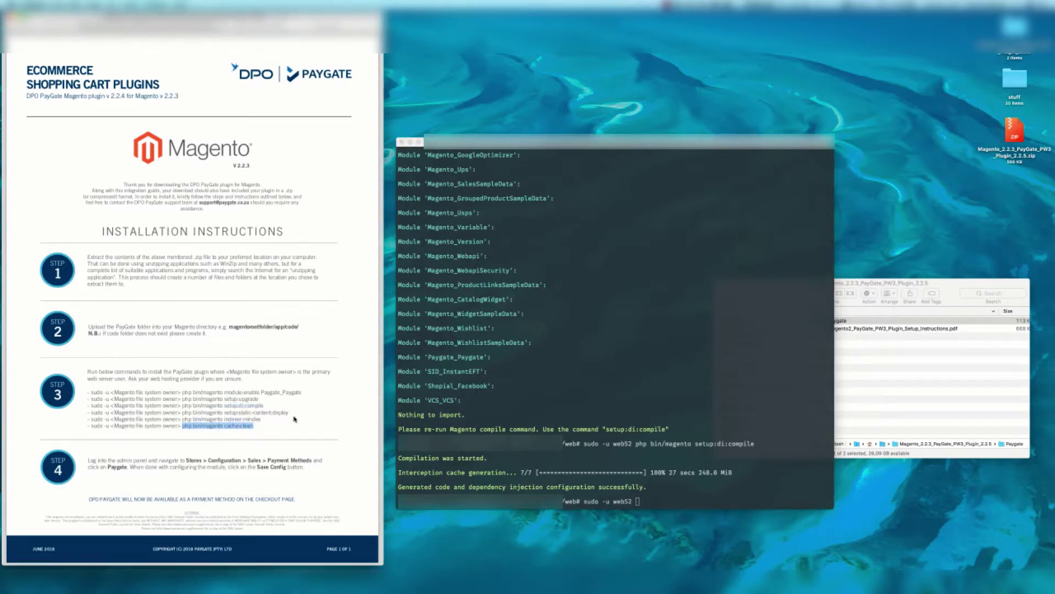
pyautogui.click(647, 397)
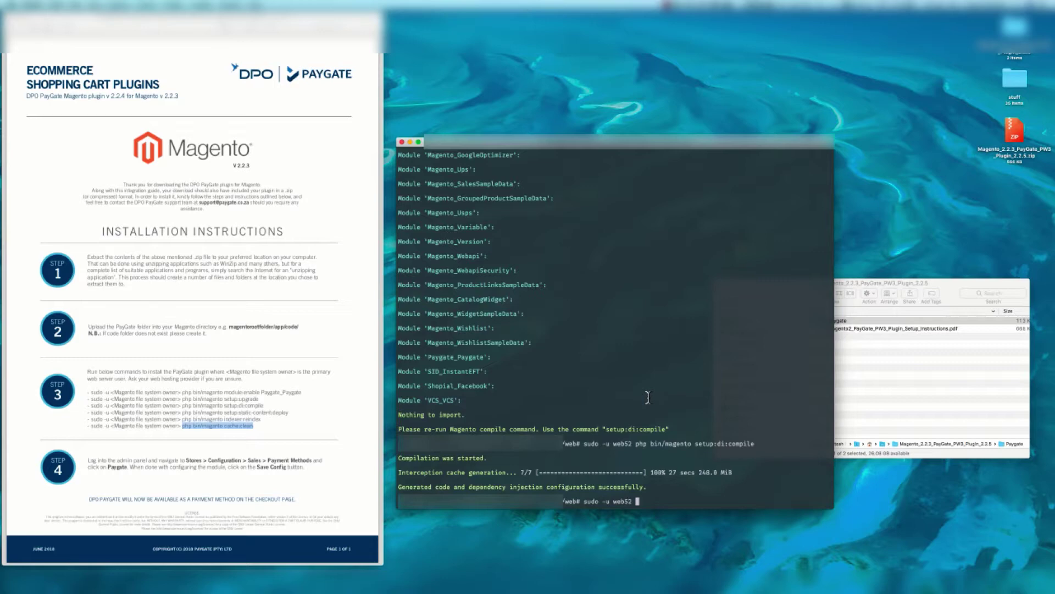
pyautogui.press('super+v')
pyautogui.press('Return')
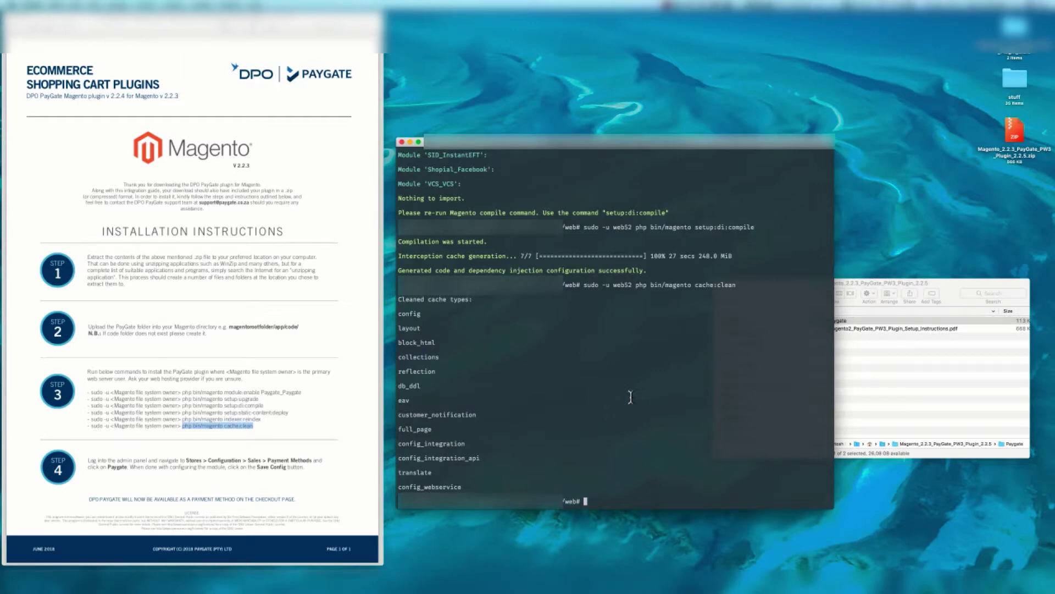
pyautogui.press('super+v')
pyautogui.press('Up')
pyautogui.press('BackSpace')
pyautogui.press('BackSpace')
pyautogui.press('BackSpace')
pyautogui.press('BackSpace')
pyautogui.press('BackSpace')
pyautogui.press('BackSpace')
pyautogui.press('BackSpace')
pyautogui.press('BackSpace')
pyautogui.press('BackSpace')
pyautogui.press('BackSpace')
pyautogui.press('BackSpace')
pyautogui.press('BackSpace')
pyautogui.press('BackSpace')
pyautogui.press('BackSpace')
pyautogui.press('BackSpace')
pyautogui.press('BackSpace')
pyautogui.press('BackSpace')
pyautogui.press('BackSpace')
pyautogui.press('BackSpace')
pyautogui.press('BackSpace')
pyautogui.press('BackSpace')
pyautogui.press('BackSpace')
pyautogui.press('BackSpace')
pyautogui.press('BackSpace')
pyautogui.press('BackSpace')
pyautogui.press('BackSpace')
pyautogui.press('BackSpace')
# Run 'php bin/magento indexer:reindex' as web52 so every index rebuilds successfully.
pyautogui.click(259, 414)
pyautogui.moveTo(289, 412); pyautogui.dragTo(183, 421)
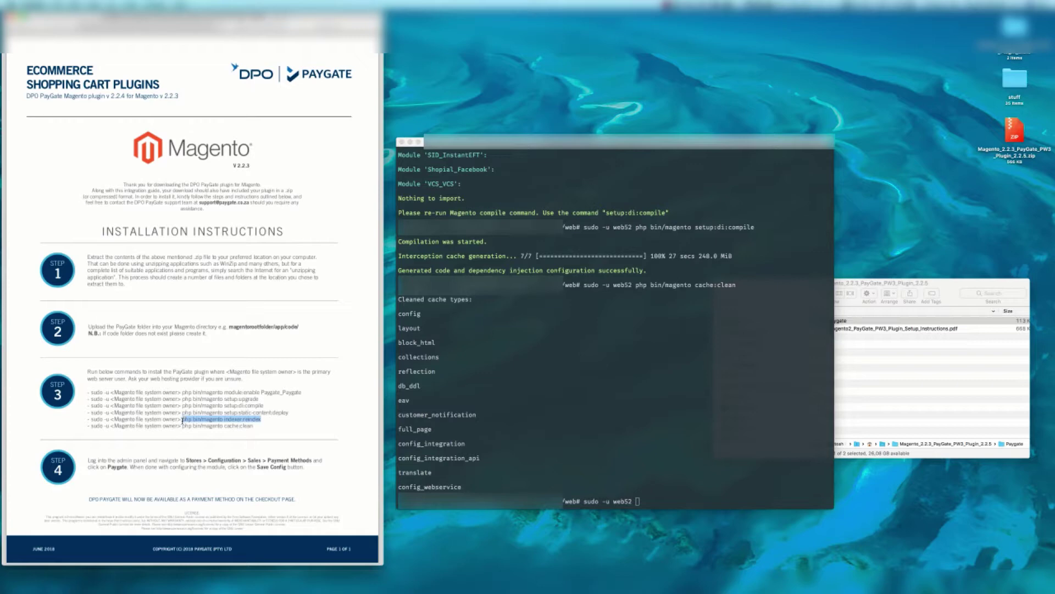
pyautogui.press('super+c')
pyautogui.click(676, 430)
pyautogui.press('super+v')
pyautogui.press('Return')
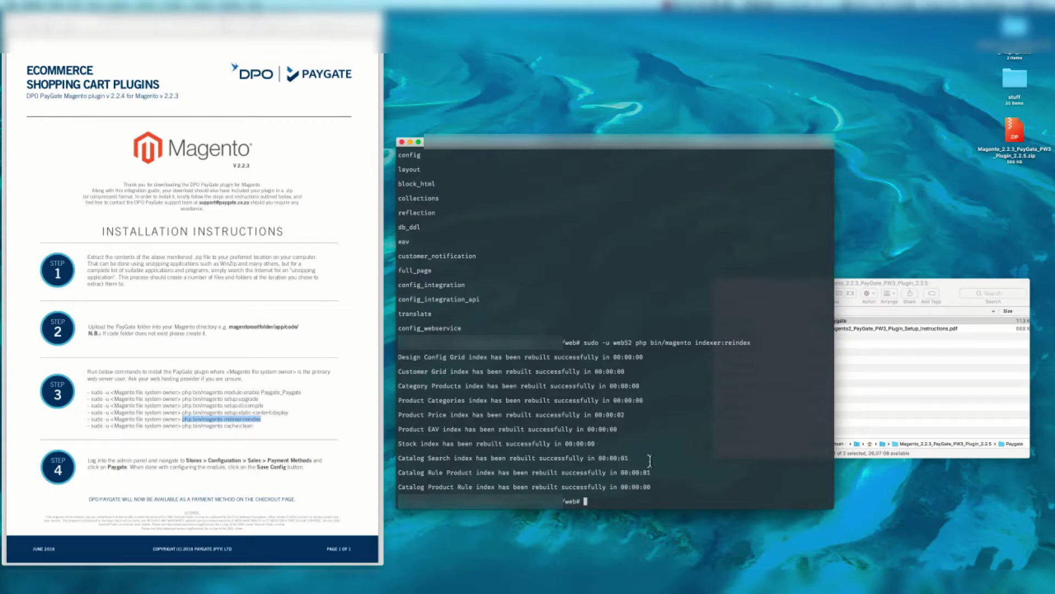
pyautogui.press('super+v')
pyautogui.press('Up')
pyautogui.press('BackSpace')
pyautogui.press('BackSpace')
pyautogui.press('BackSpace')
pyautogui.press('BackSpace')
pyautogui.press('BackSpace')
pyautogui.press('BackSpace')
pyautogui.press('BackSpace')
pyautogui.press('BackSpace')
pyautogui.press('BackSpace')
pyautogui.press('BackSpace')
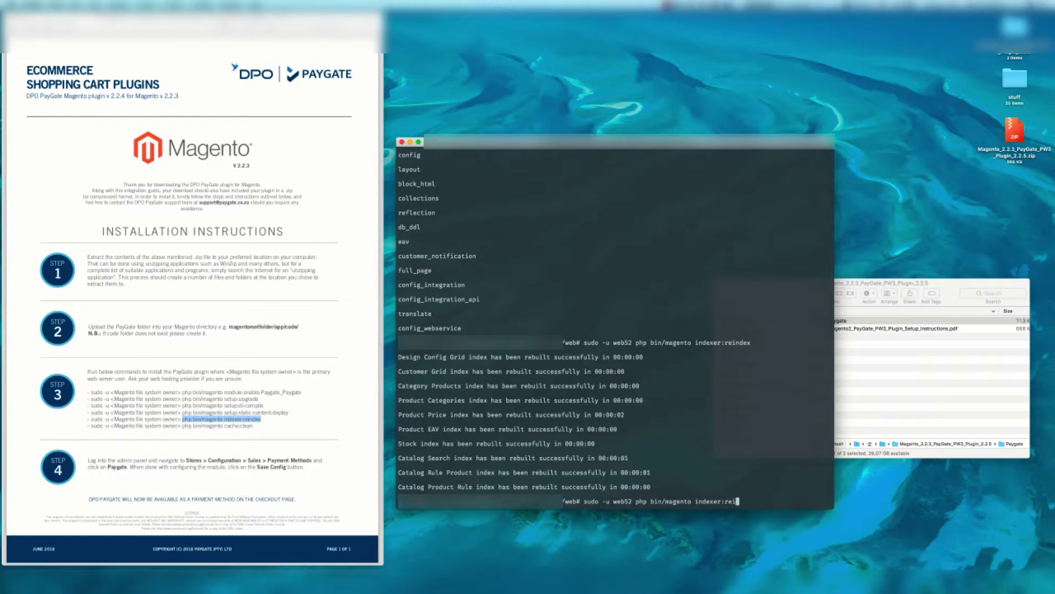
pyautogui.press('BackSpace')
pyautogui.press('BackSpace')
pyautogui.press('BackSpace')
pyautogui.press('BackSpace')
pyautogui.press('BackSpace')
pyautogui.press('BackSpace')
pyautogui.press('BackSpace')
pyautogui.press('BackSpace')
pyautogui.press('BackSpace')
pyautogui.press('BackSpace')
pyautogui.press('BackSpace')
pyautogui.press('BackSpace')
pyautogui.press('BackSpace')
pyautogui.press('BackSpace')
pyautogui.press('BackSpace')
pyautogui.press('BackSpace')
pyautogui.press('BackSpace')
pyautogui.press('BackSpace')
pyautogui.press('BackSpace')
pyautogui.press('BackSpace')
pyautogui.click(296, 414)
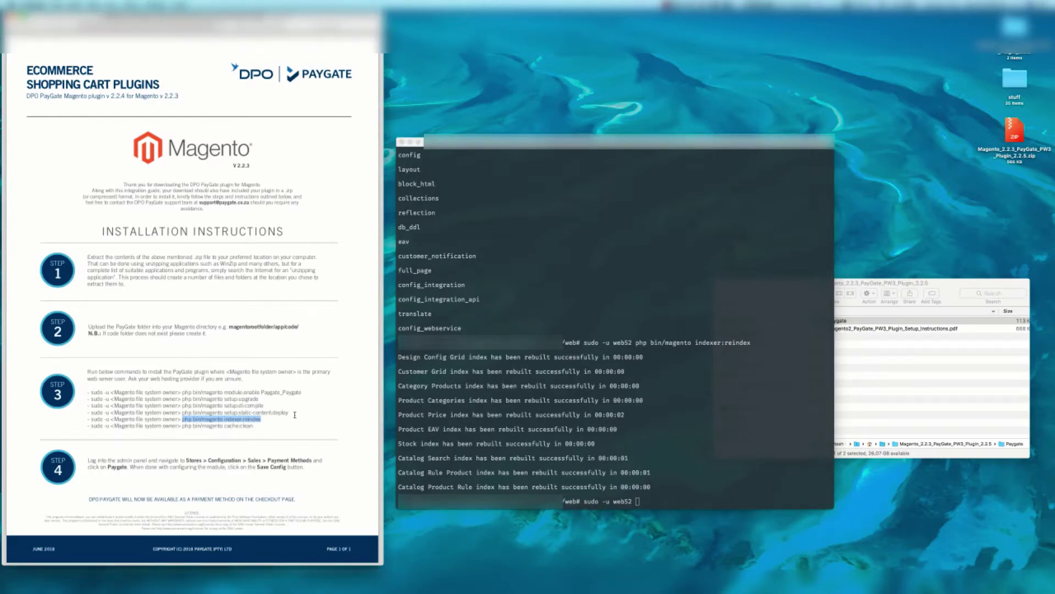
pyautogui.moveTo(296, 413); pyautogui.dragTo(182, 412)
# Run setup:static-content:deploy, then rerun it with -f after the error.
pyautogui.press('super+c')
pyautogui.click(673, 441)
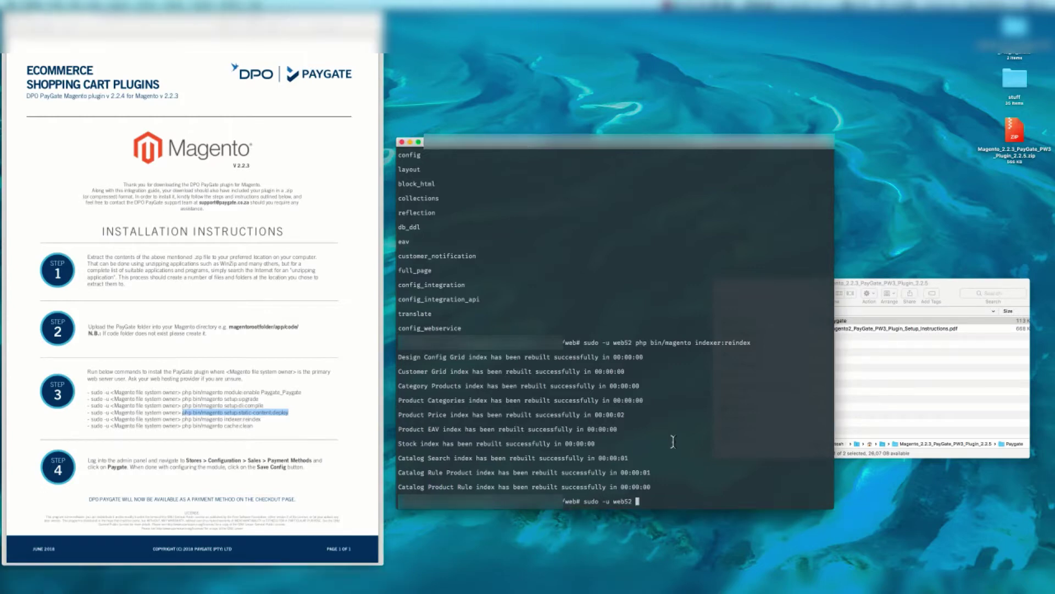
pyautogui.press('super+v')
pyautogui.press('Return')
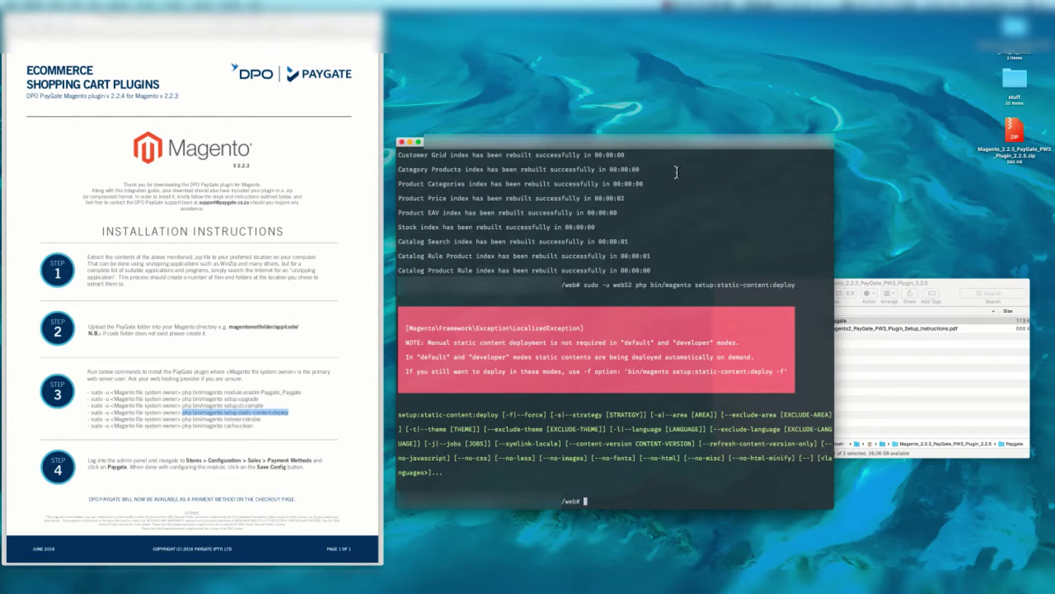
pyautogui.press('Up')
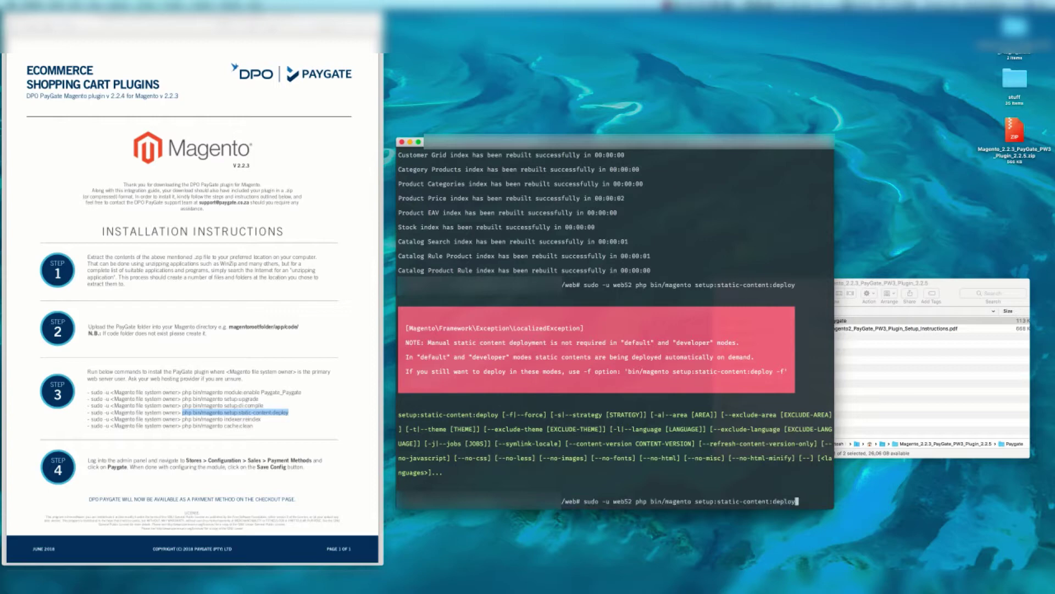
pyautogui.write('-f')
pyautogui.press('Return')
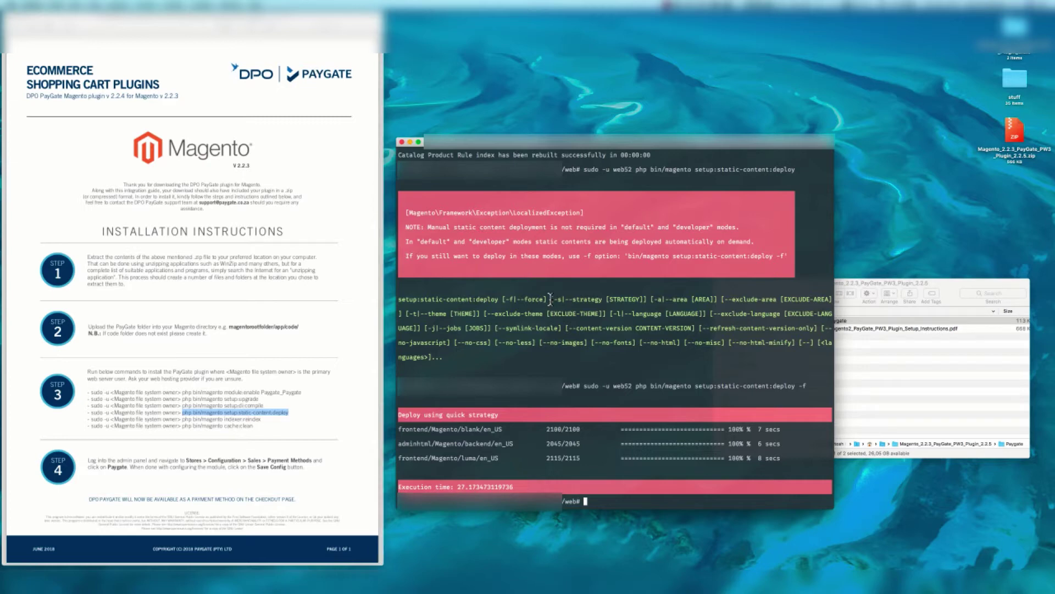
# Exit the terminal session, then go to Stores › Configuration › Sales › Payment Methods in Magento Admin.
pyautogui.write('exit')
pyautogui.press('Return')
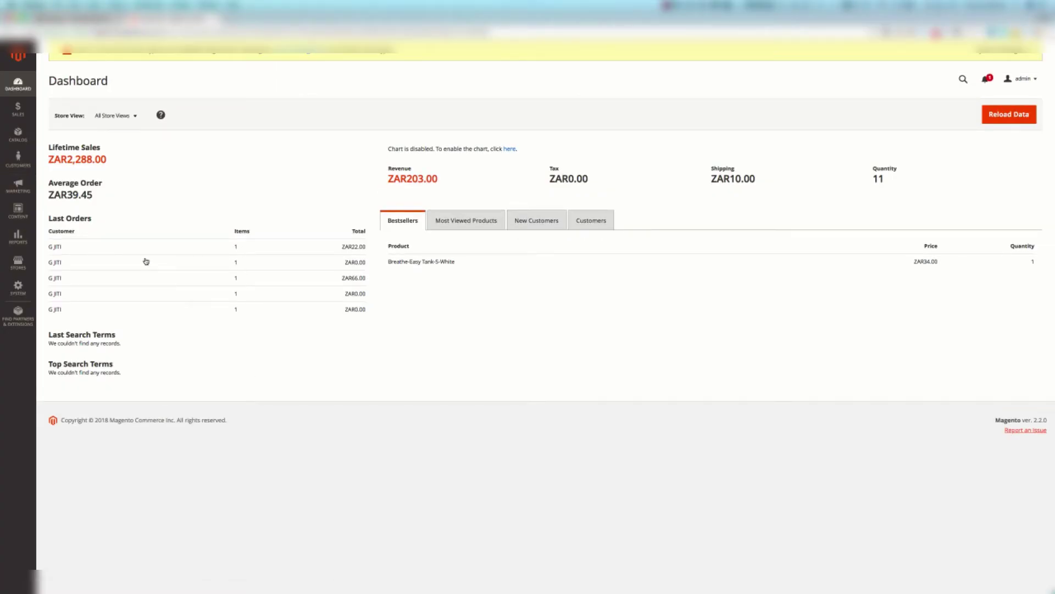
pyautogui.click(18, 261)
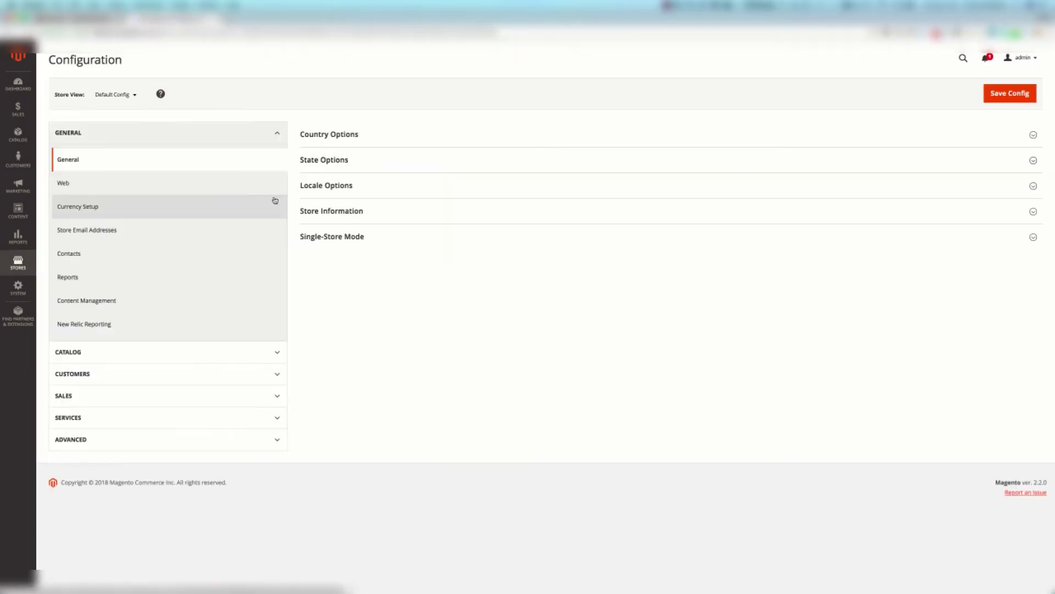
pyautogui.click(275, 397)
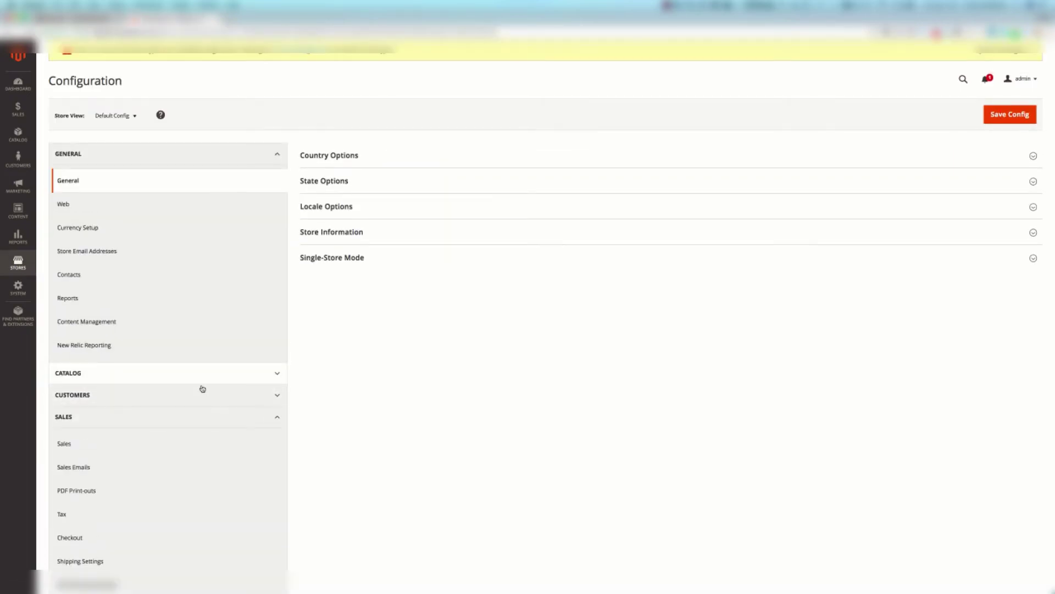
pyautogui.scroll(-3, 200, 389)
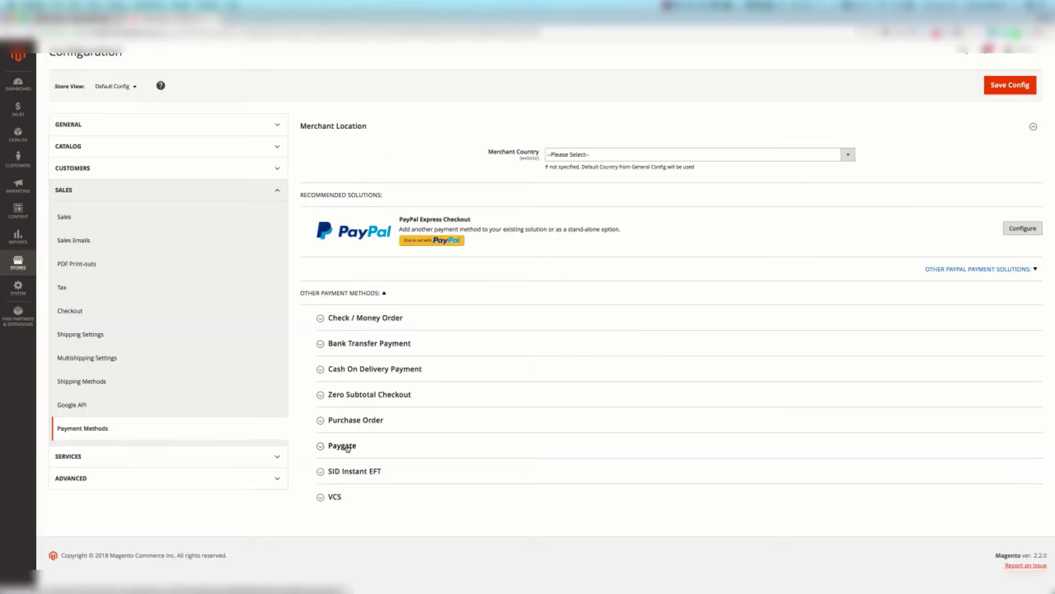
# Expand the Paygate section and review Enabled, Title 'Paygate', Test Mode and Processing order status.
pyautogui.click(345, 446)
pyautogui.scroll(-3, 361, 452)
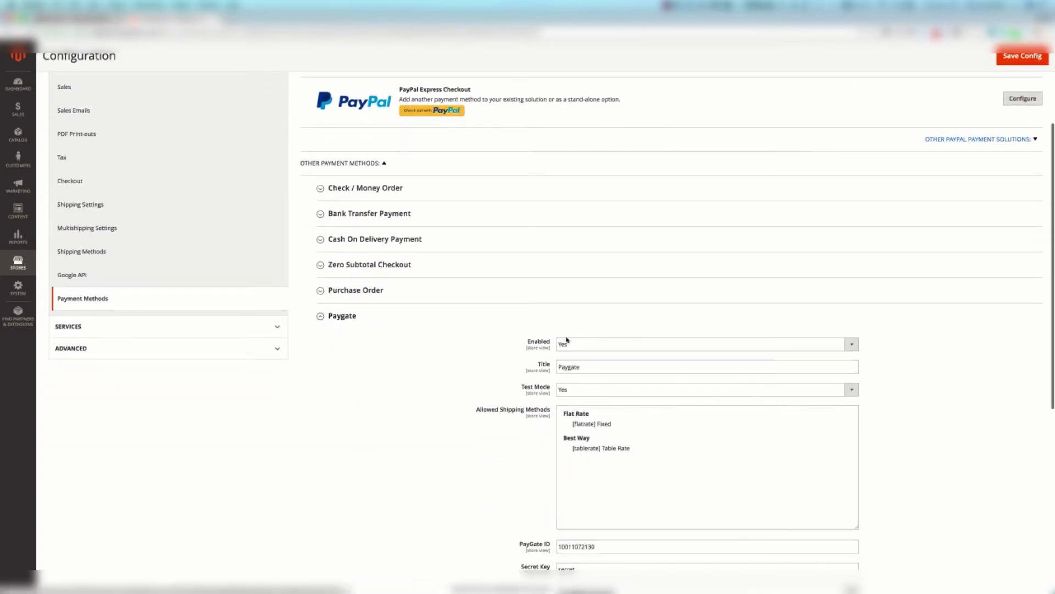
pyautogui.scroll(-2, 550, 301)
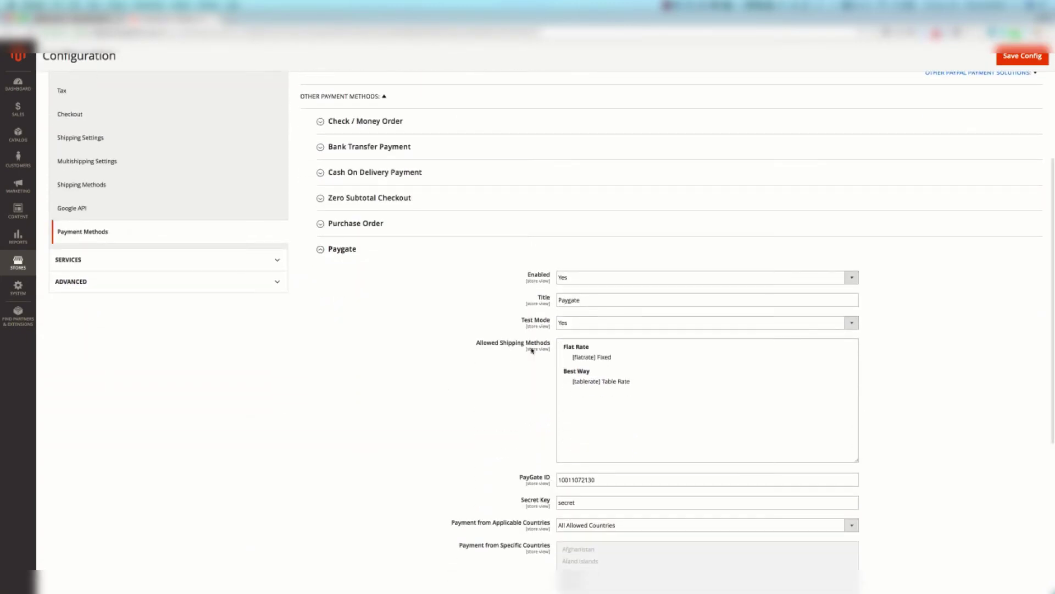
pyautogui.scroll(-1, 533, 346)
pyautogui.scroll(-3, 541, 290)
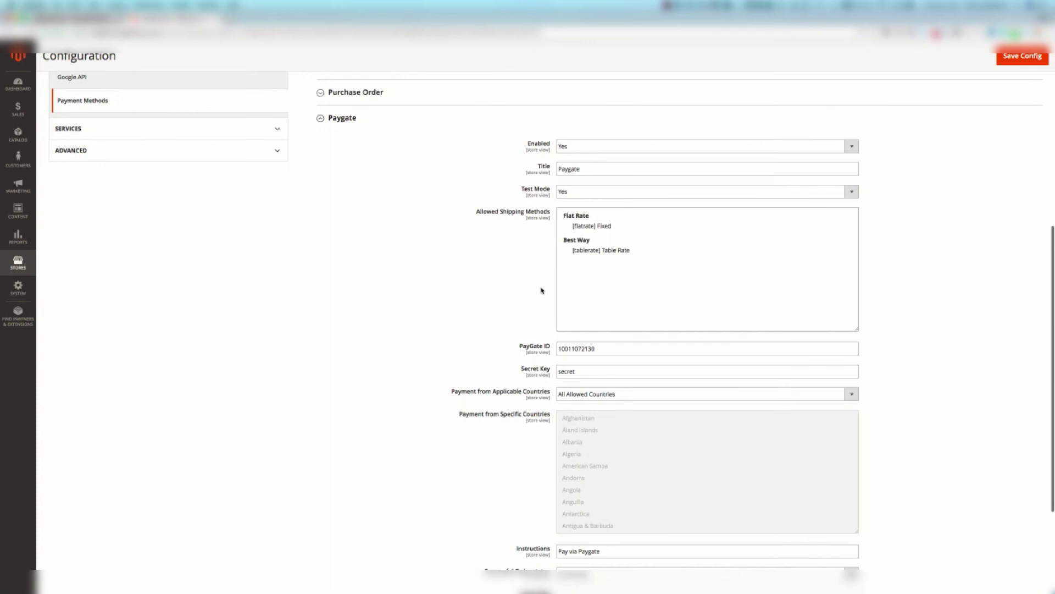
pyautogui.scroll(-1, 543, 288)
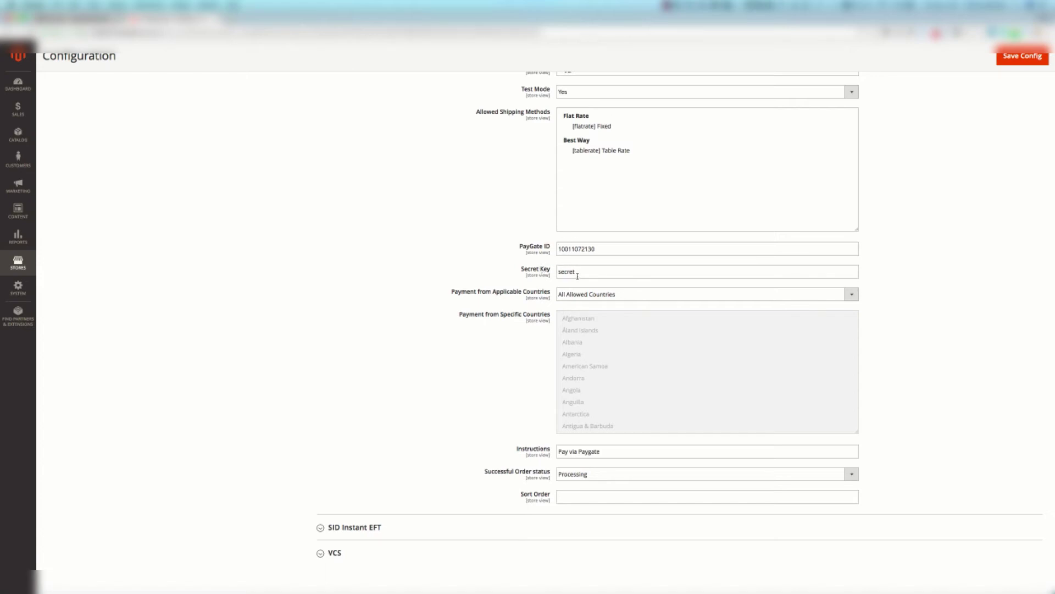
pyautogui.scroll(-1, 571, 329)
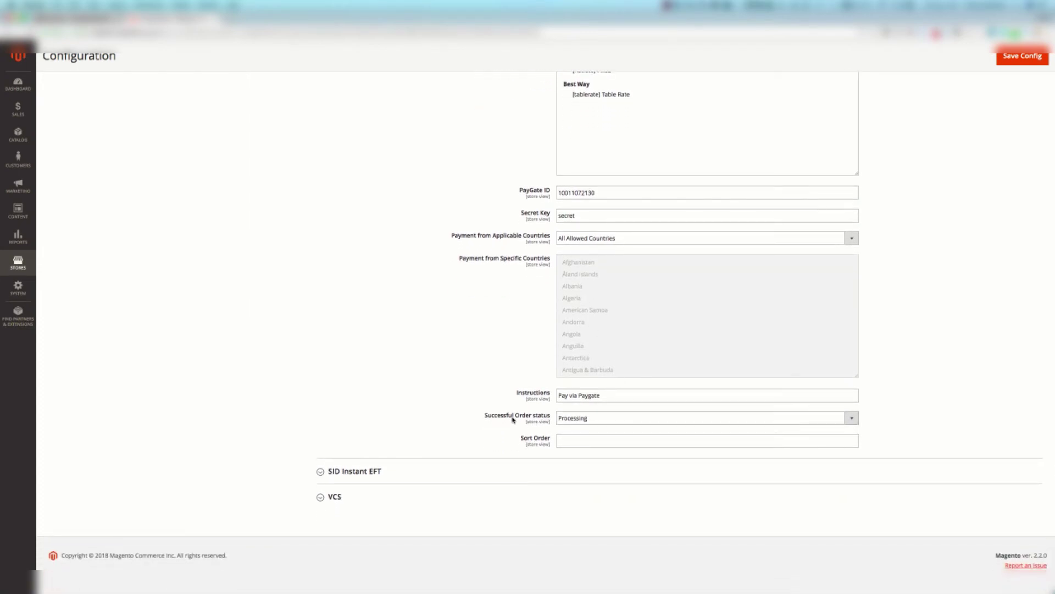
pyautogui.scroll(10, 527, 374)
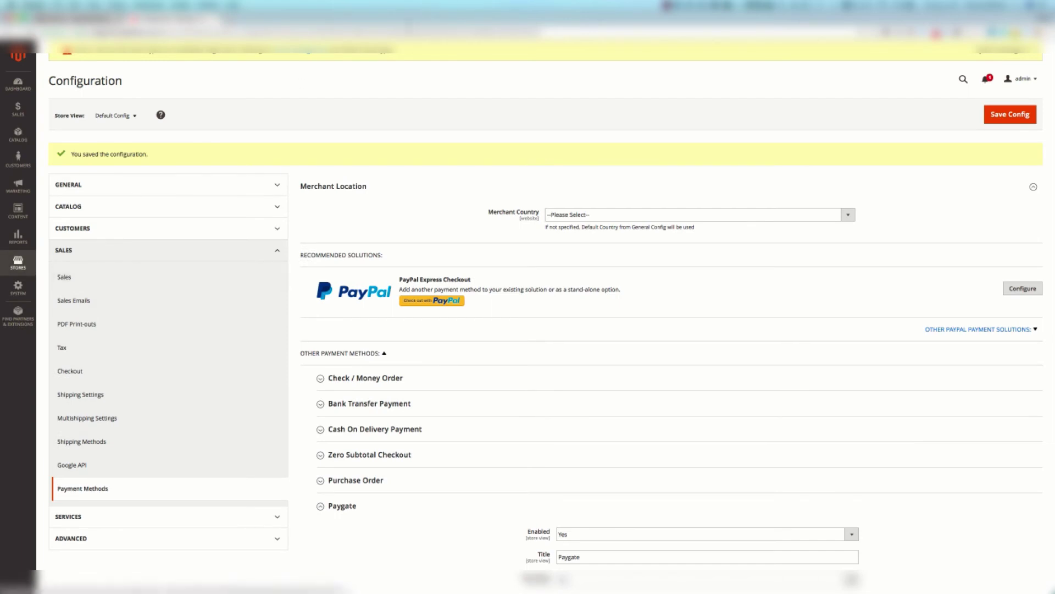
# In Cache Management, select only the invalidated Page Cache and refresh it.
pyautogui.click(333, 55)
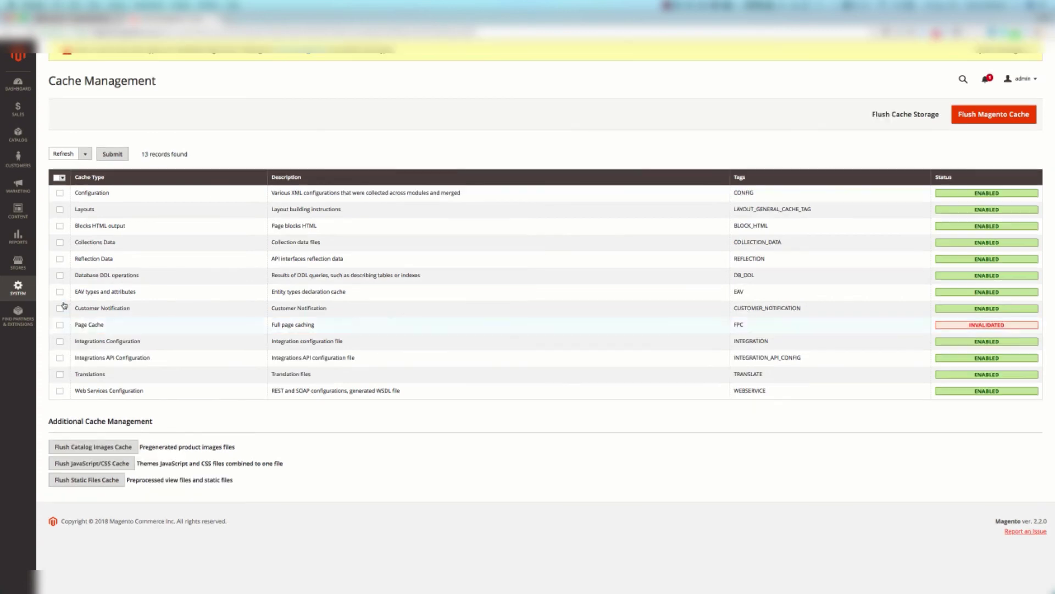
pyautogui.click(60, 308)
pyautogui.click(60, 324)
pyautogui.click(60, 308)
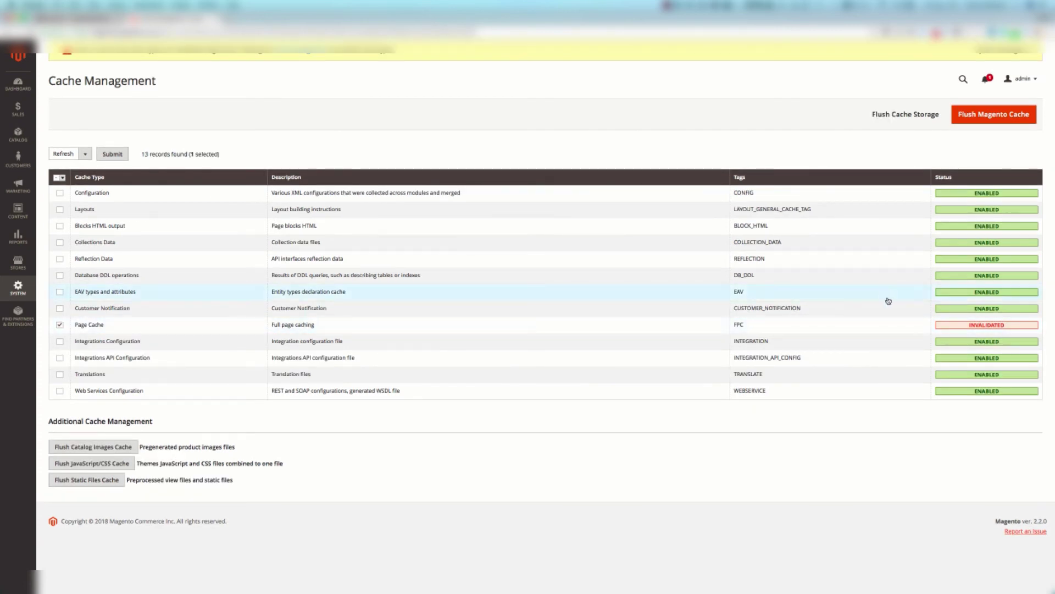
pyautogui.click(102, 155)
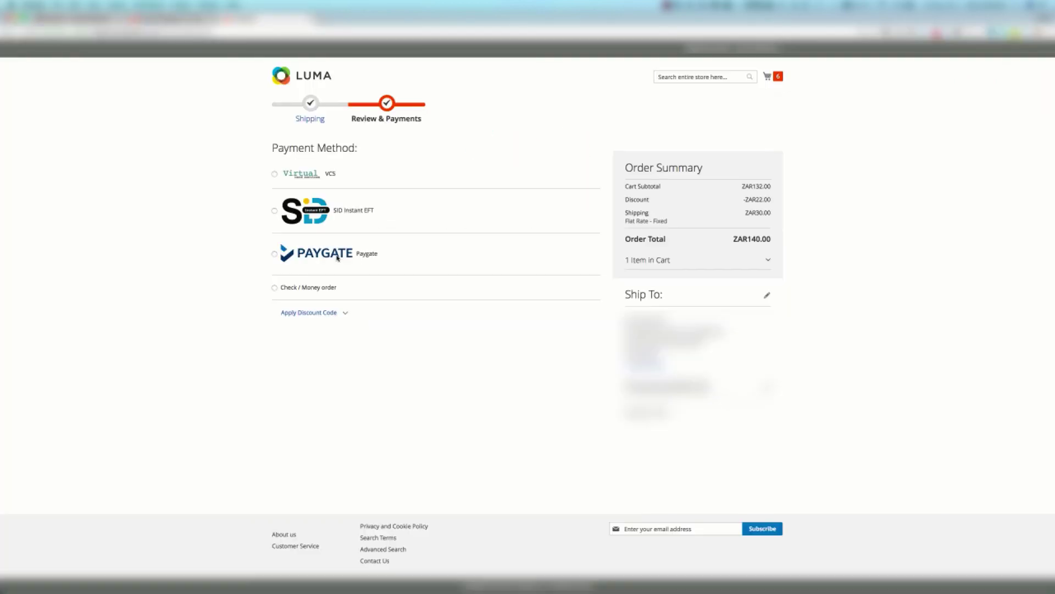
# Pay with Paygate at checkout and accept the test-transaction warning.
pyautogui.click(338, 258)
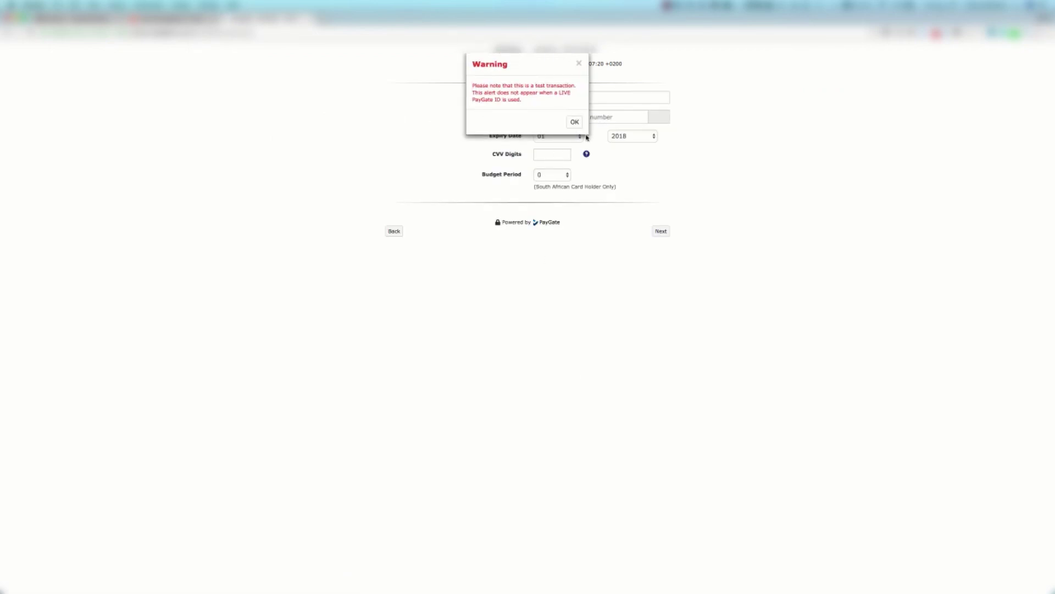
pyautogui.click(578, 127)
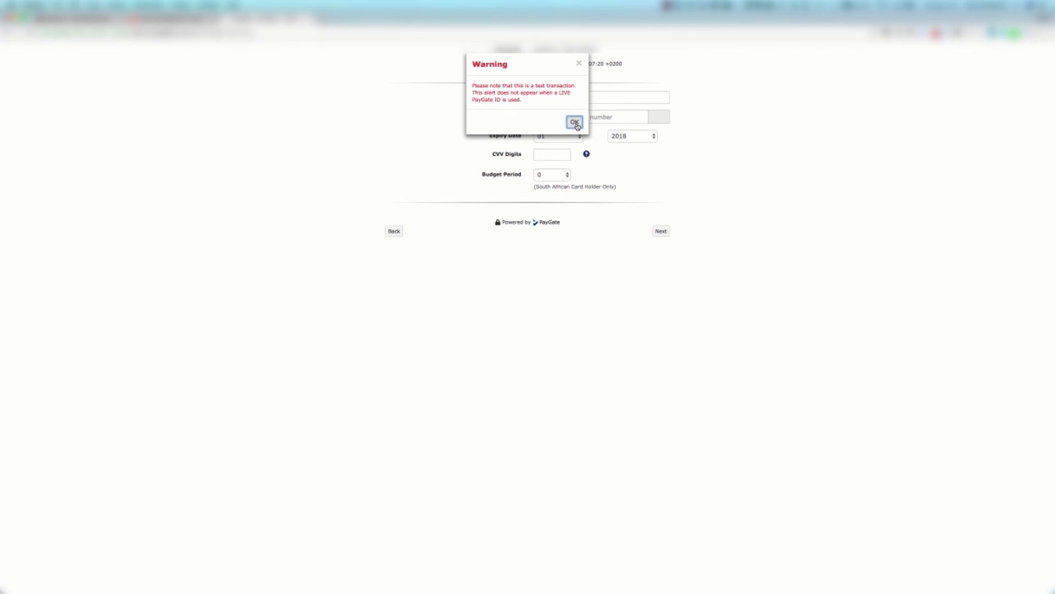